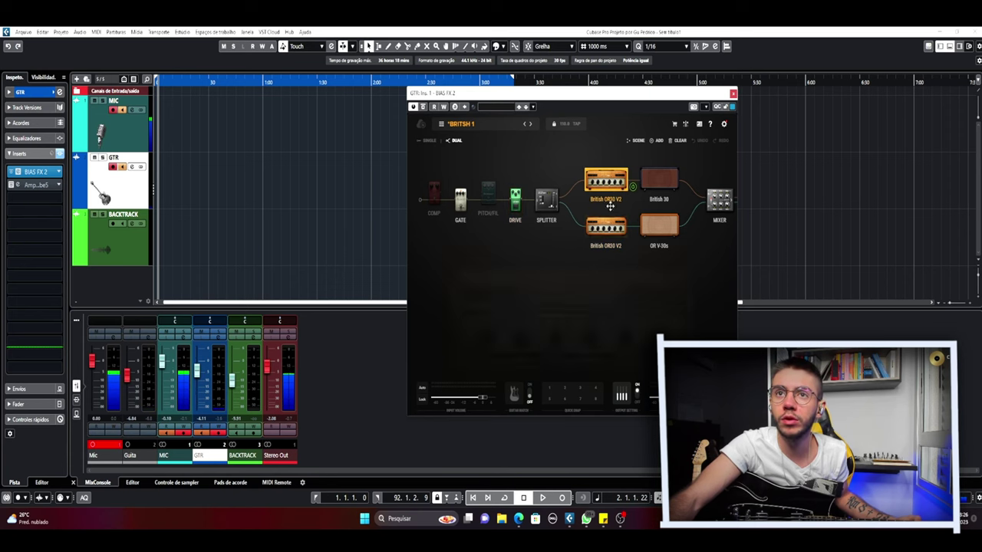
# Compare the British 30 and OR V-30s cabinets of the dual chain and their microphone setups.
pyautogui.click(660, 225)
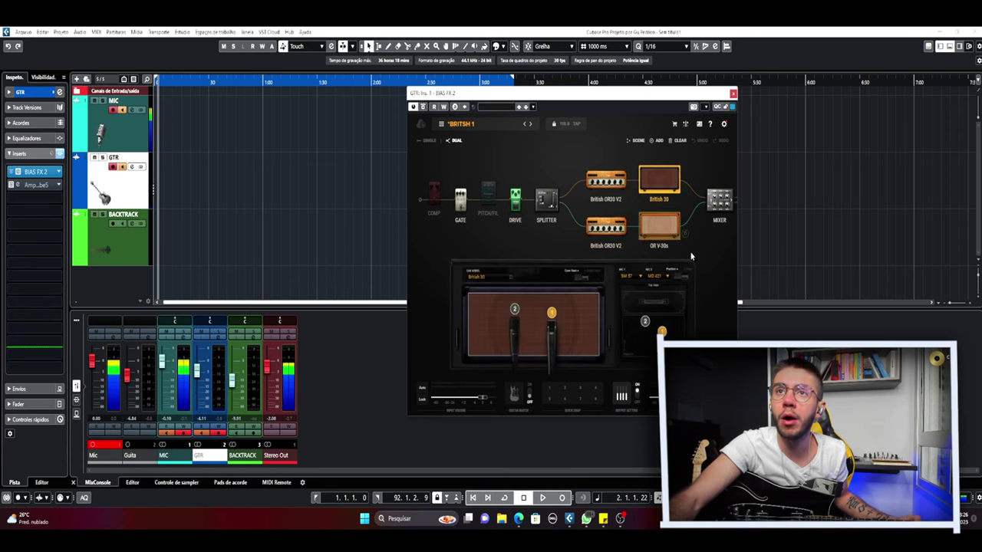
pyautogui.click(588, 335)
pyautogui.click(660, 230)
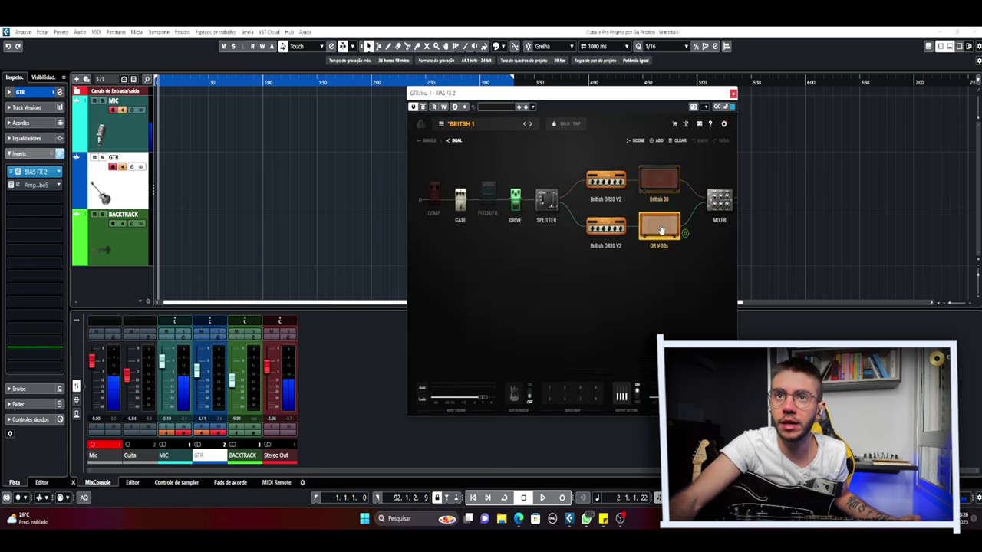
pyautogui.click(664, 238)
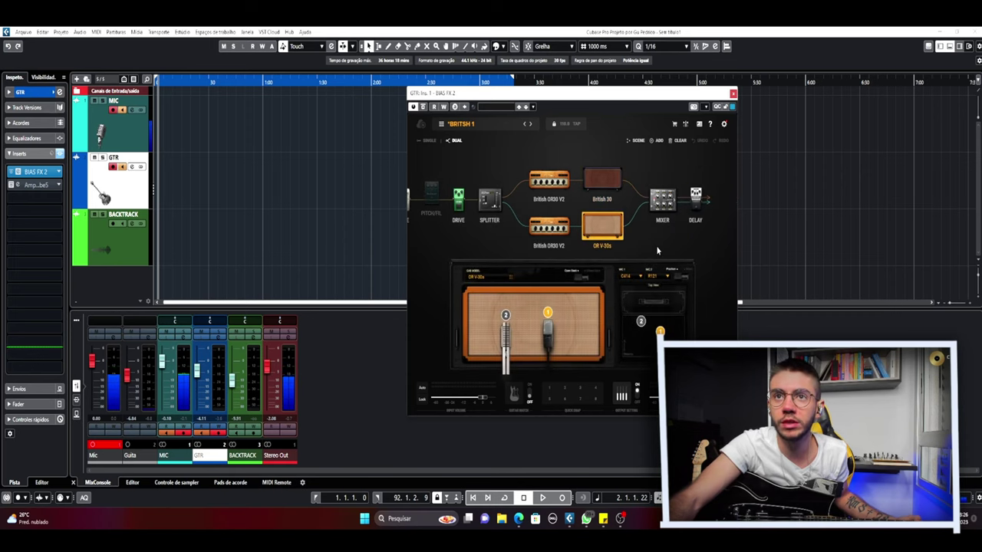
pyautogui.click(618, 177)
pyautogui.click(618, 229)
pyautogui.click(616, 180)
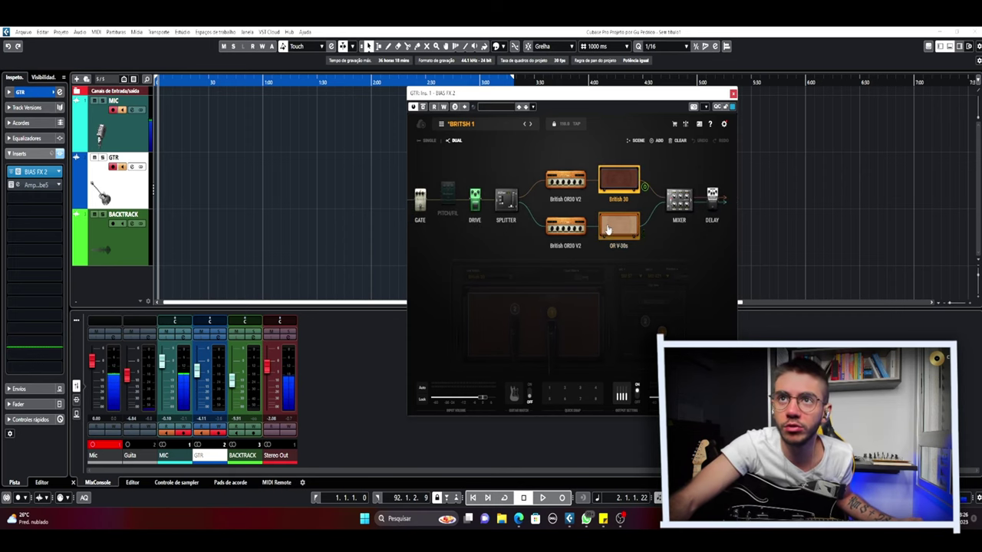
pyautogui.click(609, 228)
pyautogui.click(618, 183)
pyautogui.click(617, 230)
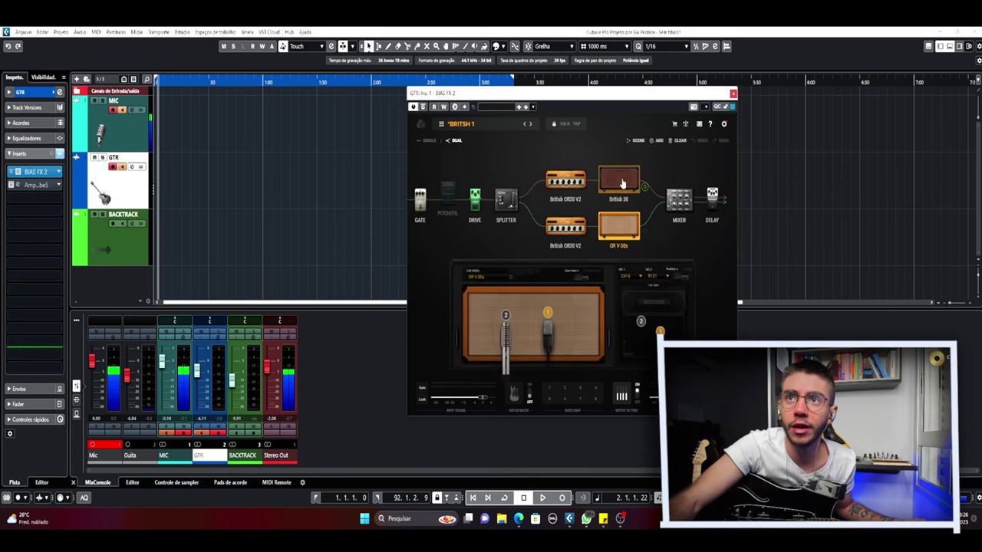
# Review the mixer, the two British OR30 V2 amps and both cabinets in the dual signal chain.
pyautogui.click(679, 199)
pyautogui.click(620, 183)
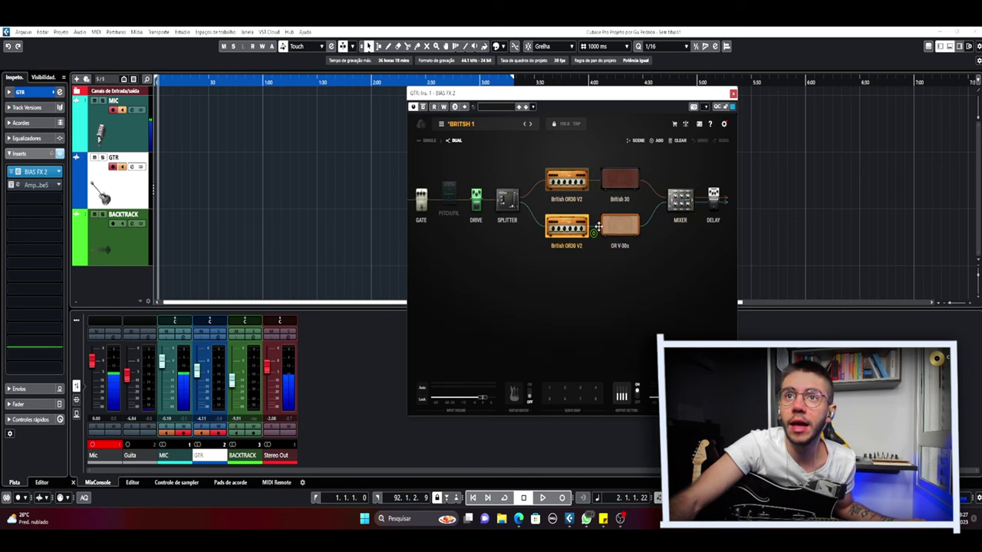
pyautogui.click(563, 185)
pyautogui.click(567, 229)
pyautogui.click(618, 229)
pyautogui.click(620, 182)
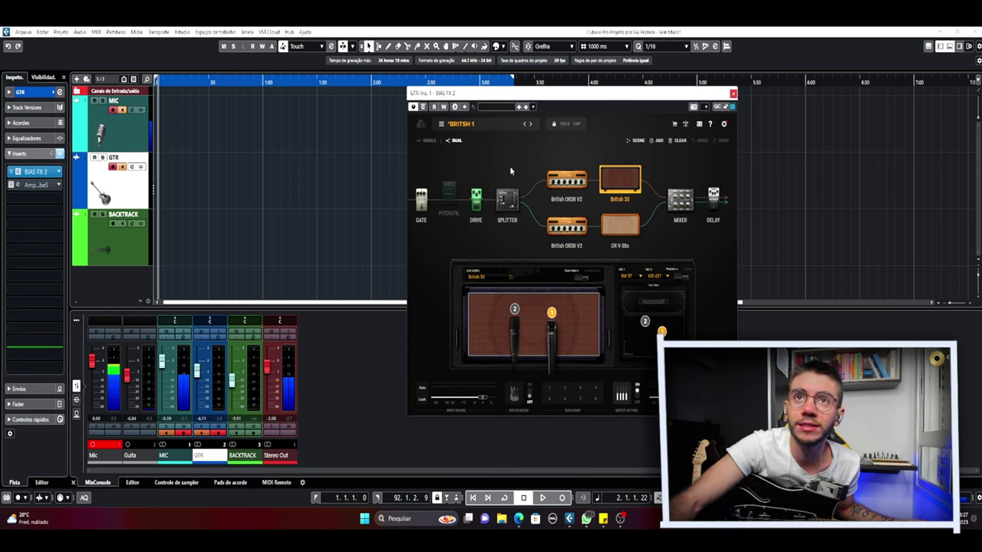
# Close the BIAS FX 2 editor, bypass that insert on the GTR track, and activate and open AmpliTube 5 in its place.
pyautogui.click(733, 93)
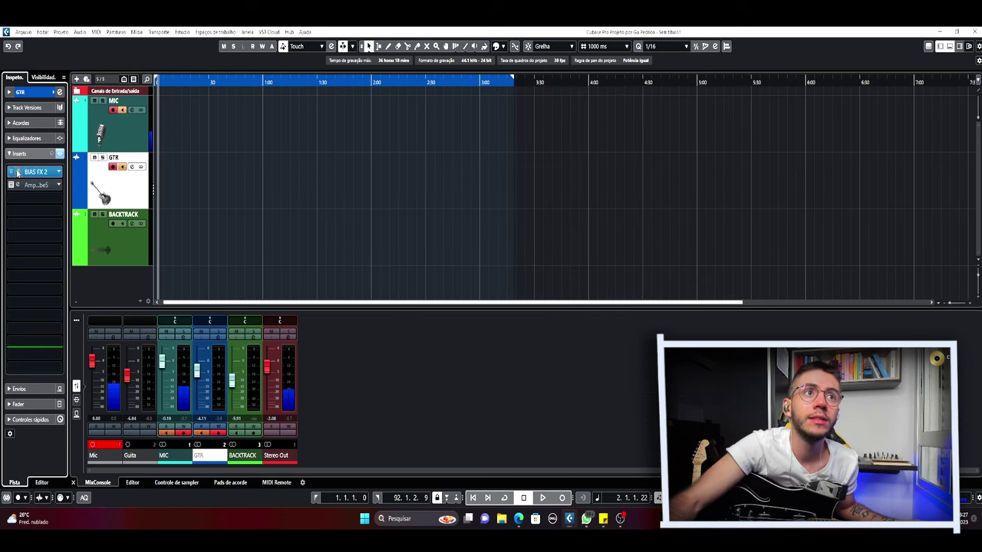
pyautogui.click(35, 185)
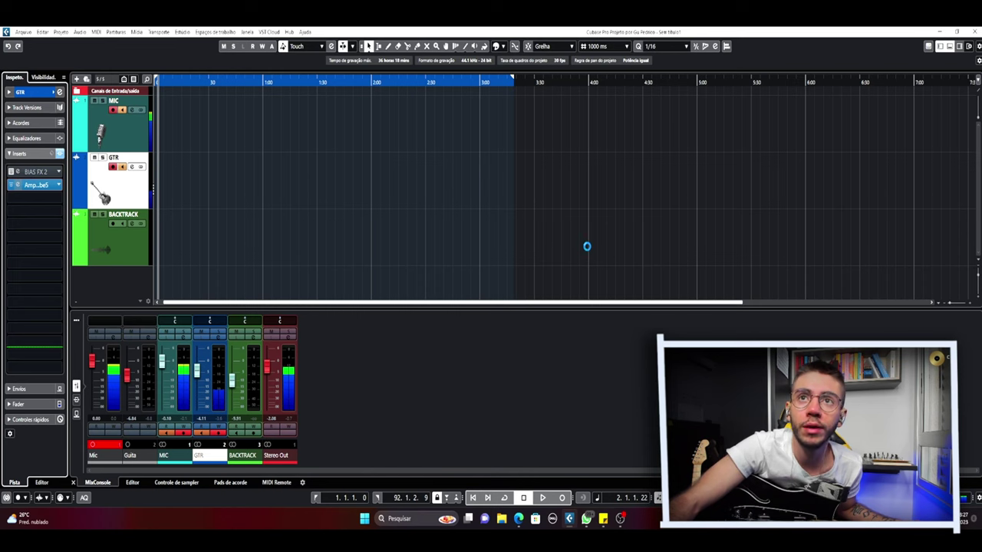
pyautogui.click(434, 379)
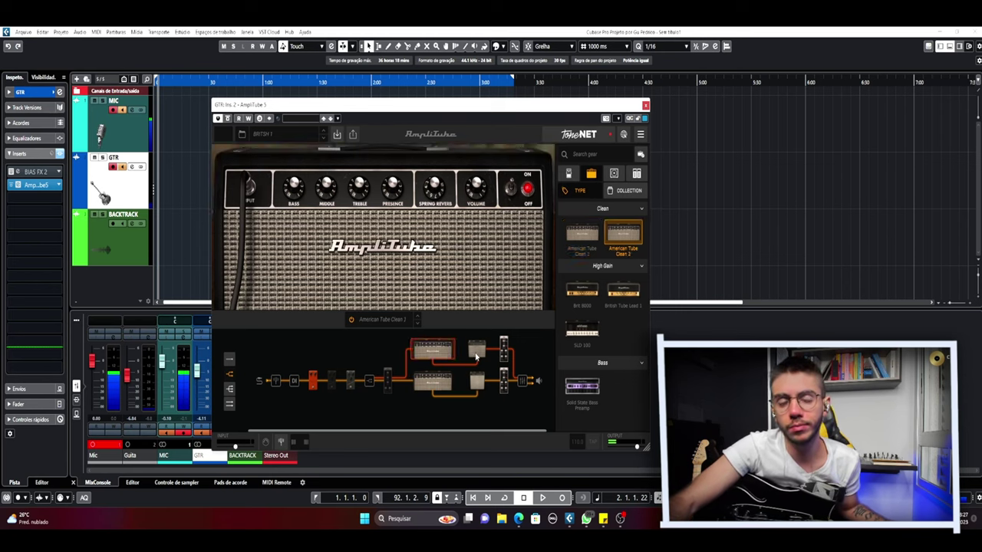
pyautogui.click(433, 353)
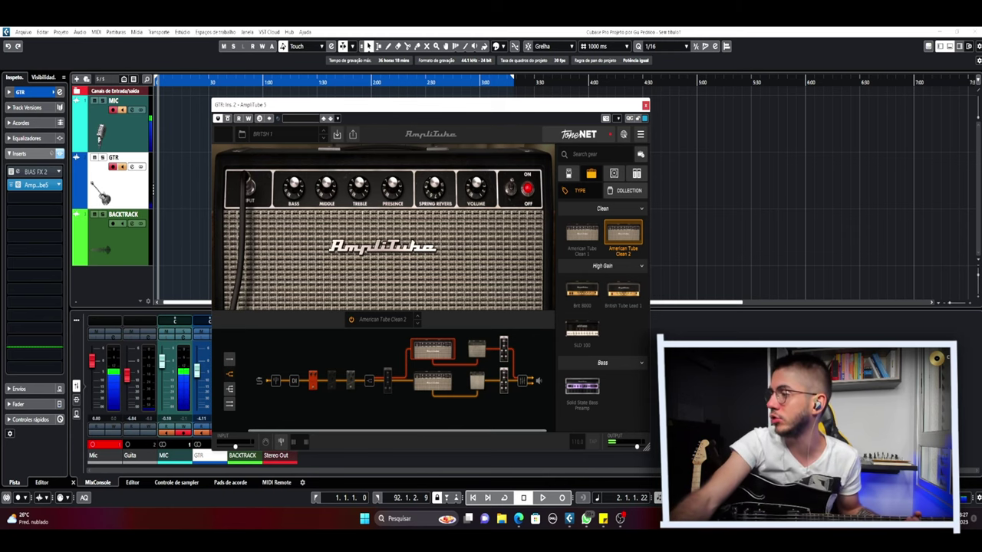
pyautogui.hotkey('ctrl', 'w')
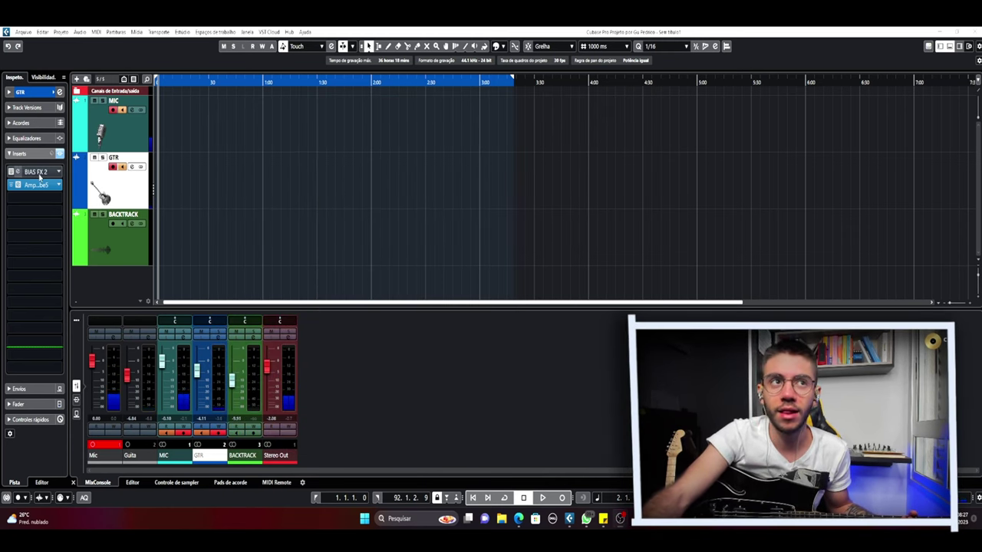
pyautogui.click(13, 185)
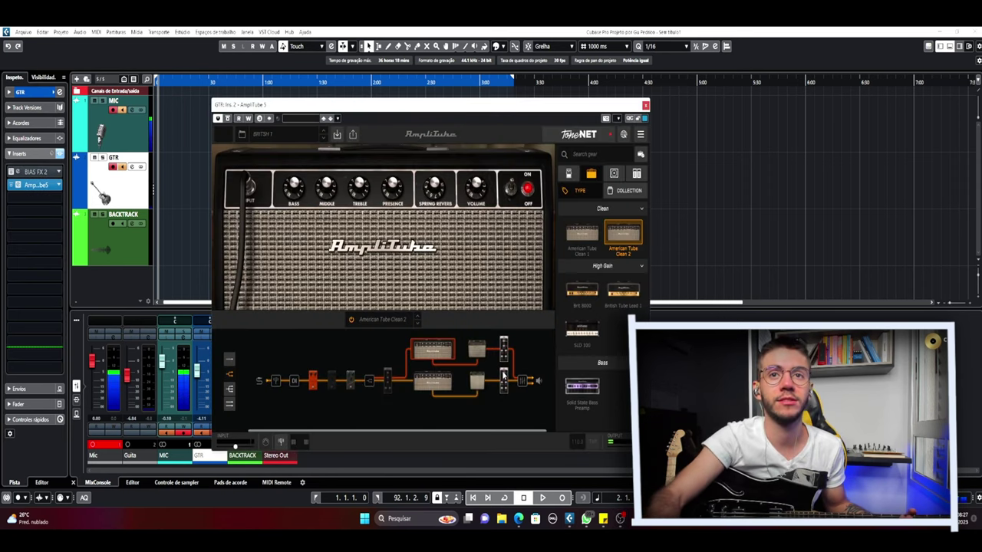
# Compare the American Tube Clean 1 and American Tube Clean 2 amps on the two parallel paths of the chain.
pyautogui.click(438, 384)
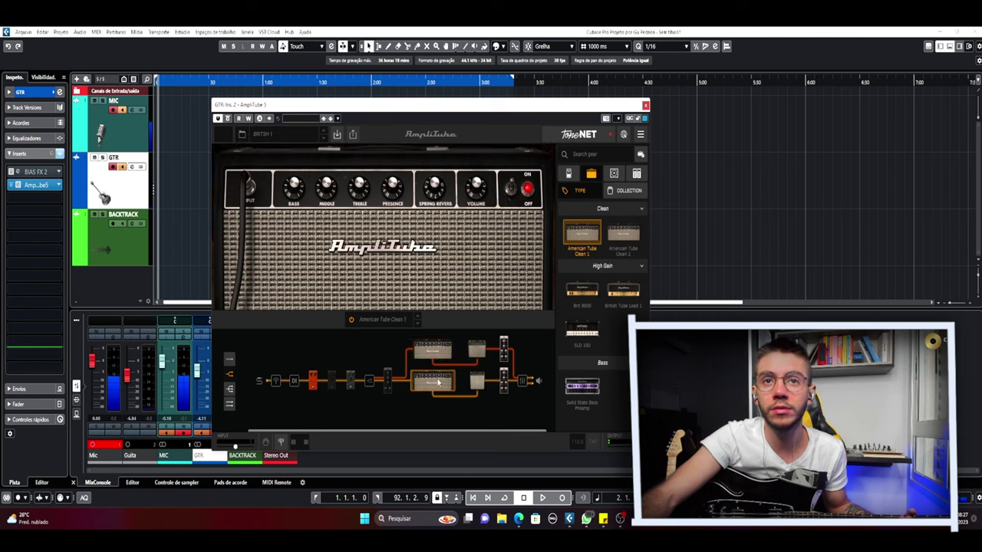
pyautogui.click(476, 350)
pyautogui.click(435, 352)
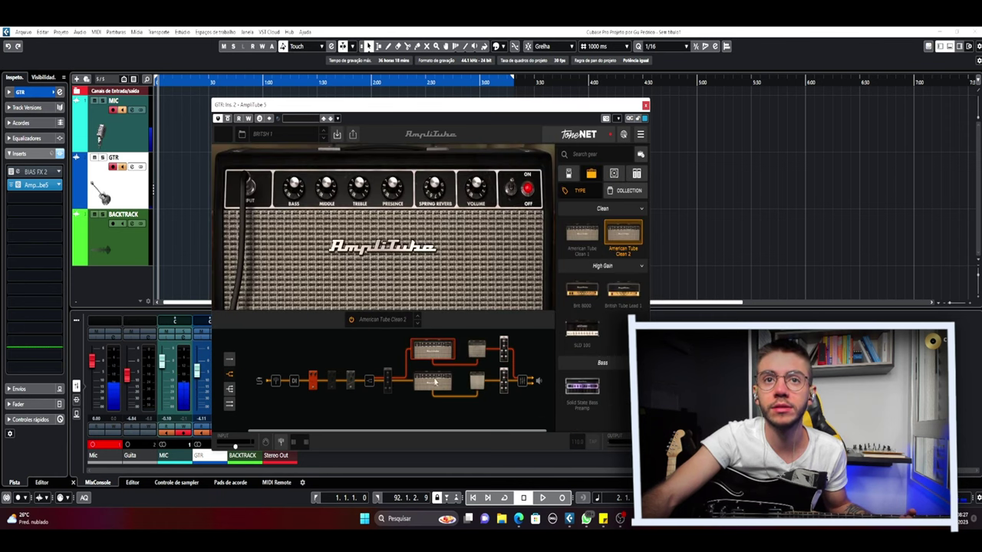
pyautogui.click(436, 382)
pyautogui.click(481, 354)
pyautogui.click(436, 350)
pyautogui.click(442, 390)
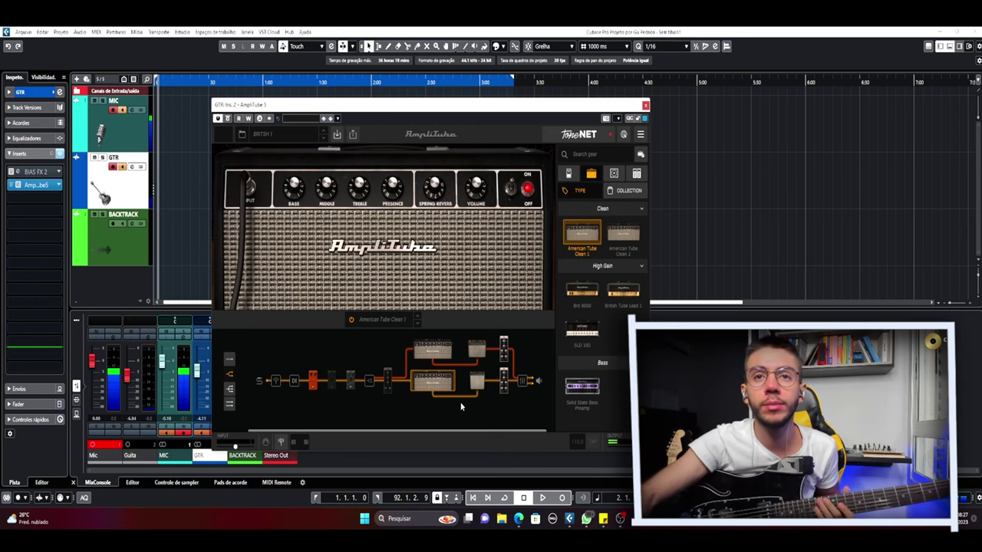
pyautogui.click(476, 383)
pyautogui.click(439, 353)
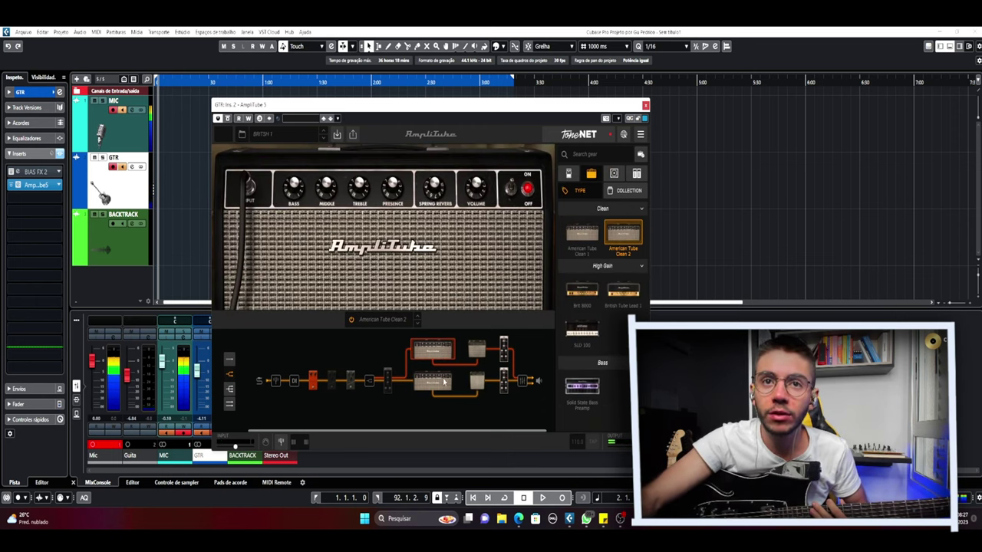
pyautogui.click(444, 381)
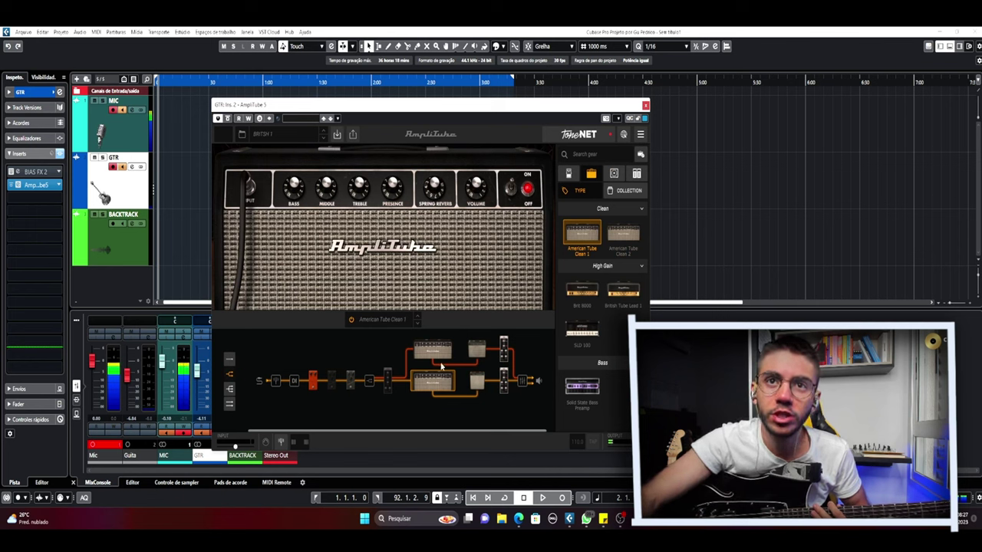
pyautogui.click(441, 357)
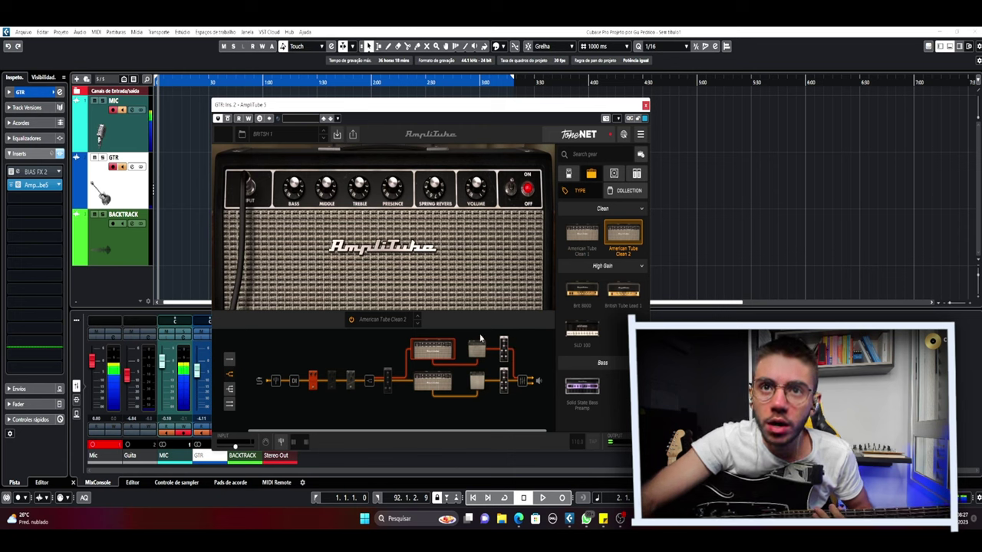
# Examine the speaker cabinets of both parallel paths with their microphones, alongside the amps that feed them.
pyautogui.click(478, 383)
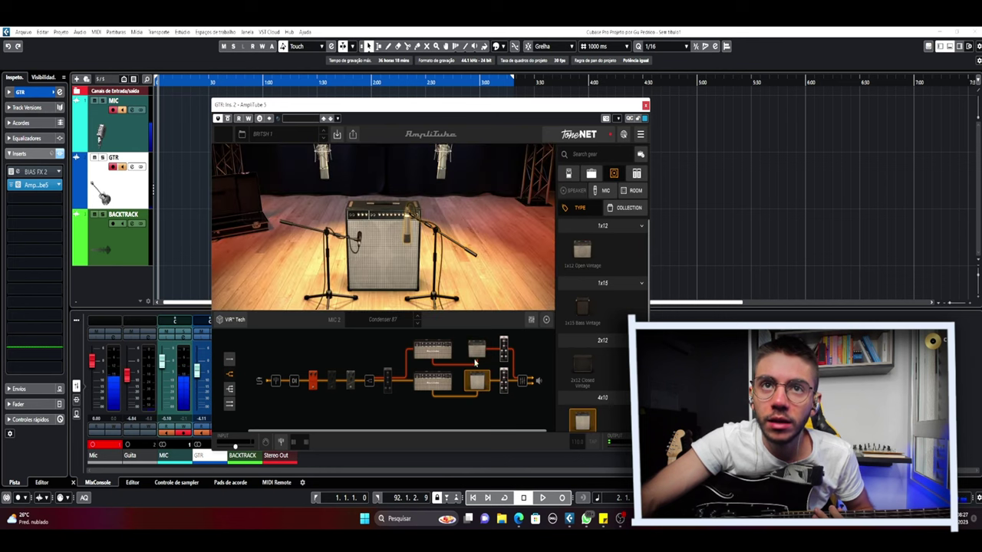
pyautogui.click(479, 350)
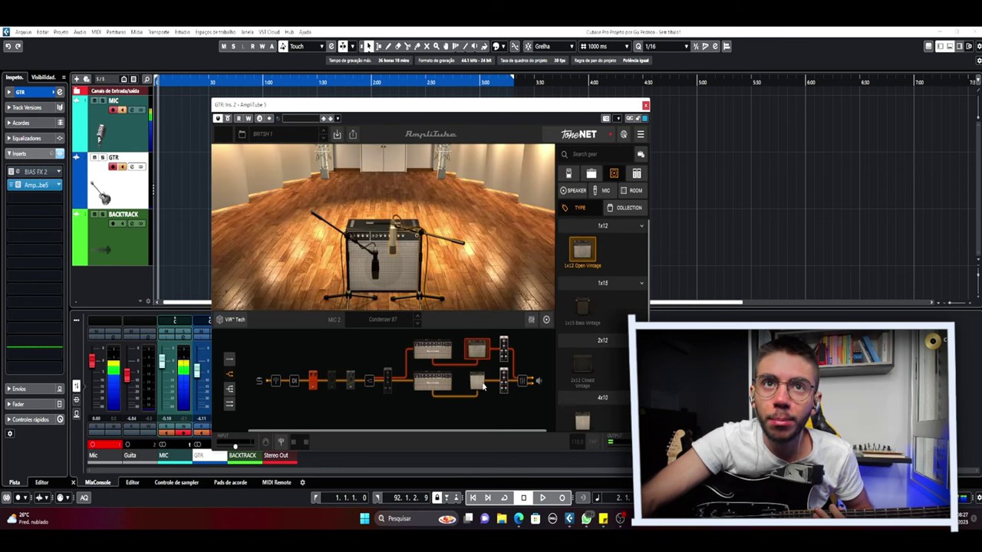
pyautogui.click(481, 383)
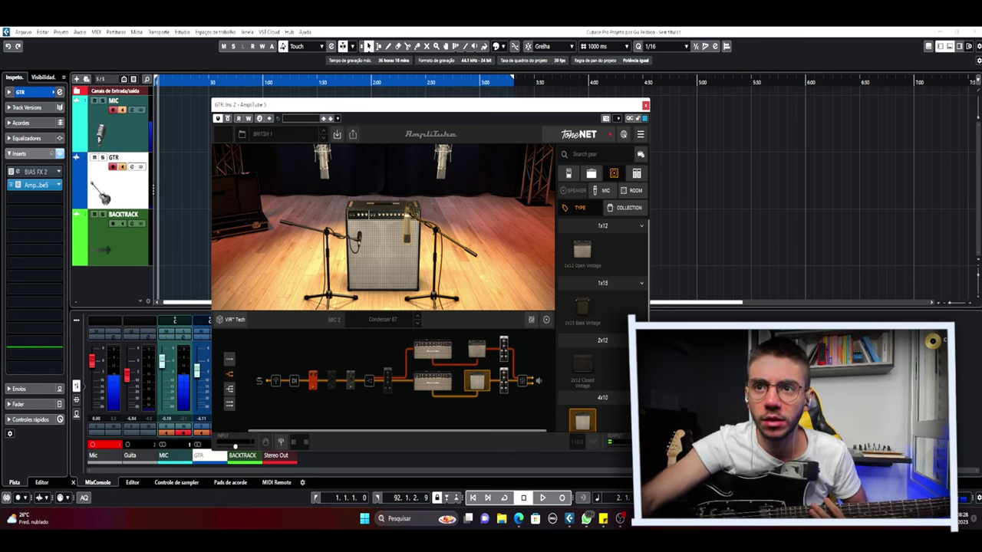
pyautogui.click(448, 354)
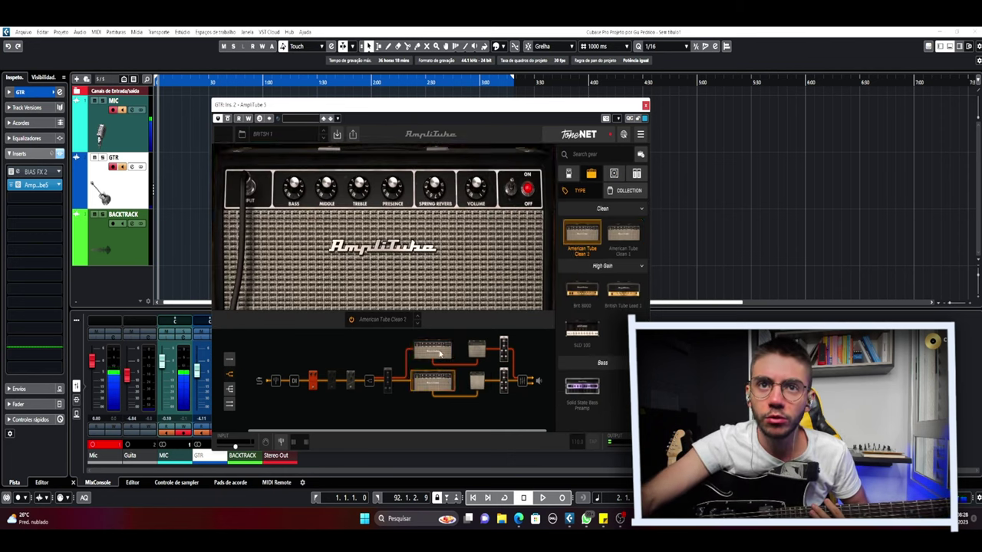
pyautogui.click(476, 349)
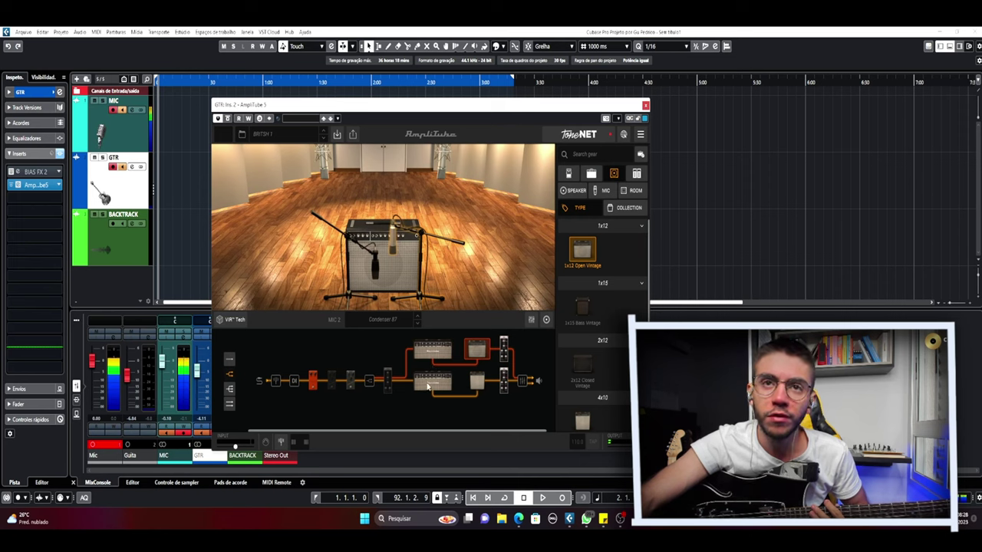
pyautogui.click(432, 354)
pyautogui.click(437, 383)
pyautogui.click(473, 377)
pyautogui.click(433, 348)
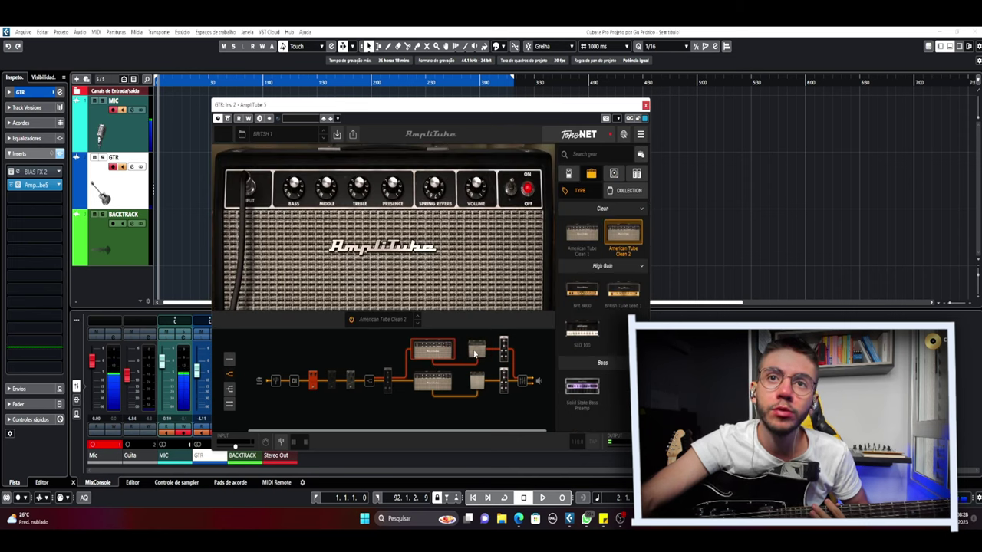
pyautogui.click(475, 354)
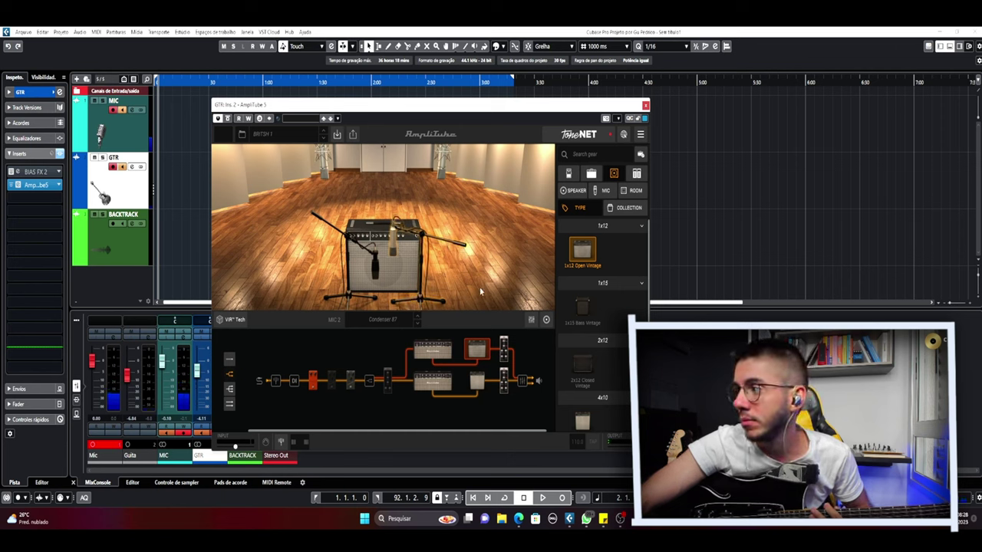
# Adjust the positions of the Condenser 87 and Condenser 414 microphones in front of the 1x12 Open Vintage cabinet.
pyautogui.click(496, 269)
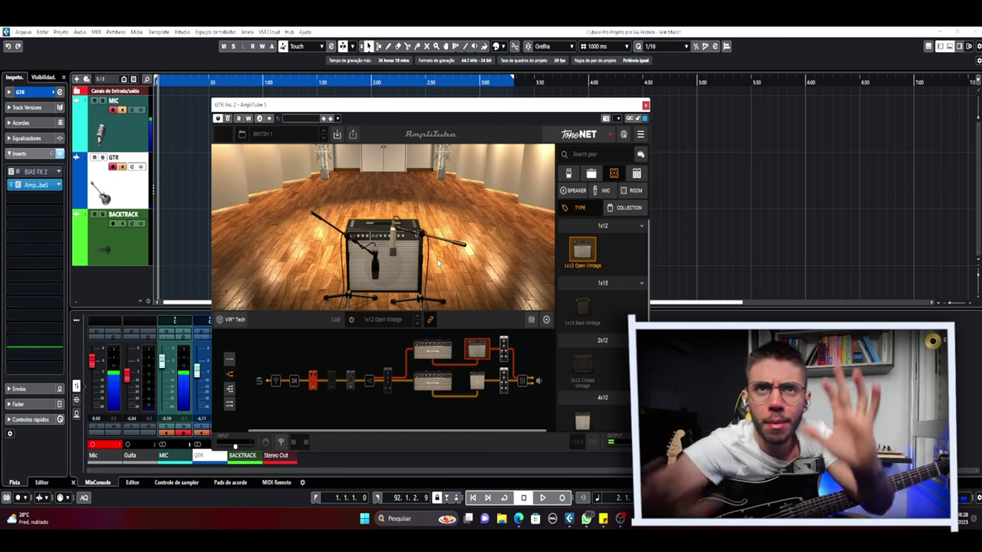
pyautogui.moveTo(395, 237); pyautogui.dragTo(392, 242)
pyautogui.click(379, 265)
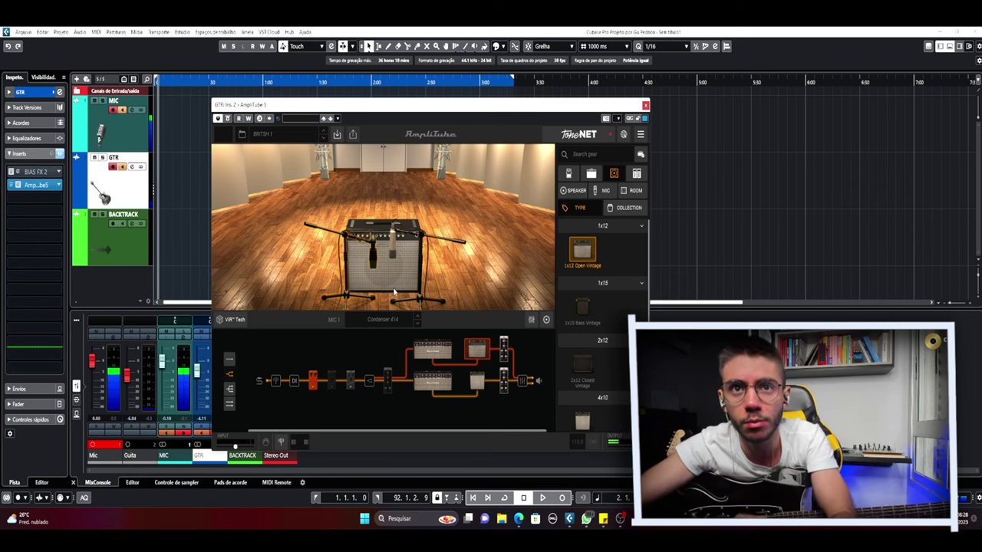
# Examine the pedals in the chain and browse the available stompboxes by type, from delay and distortion to modulation.
pyautogui.click(430, 355)
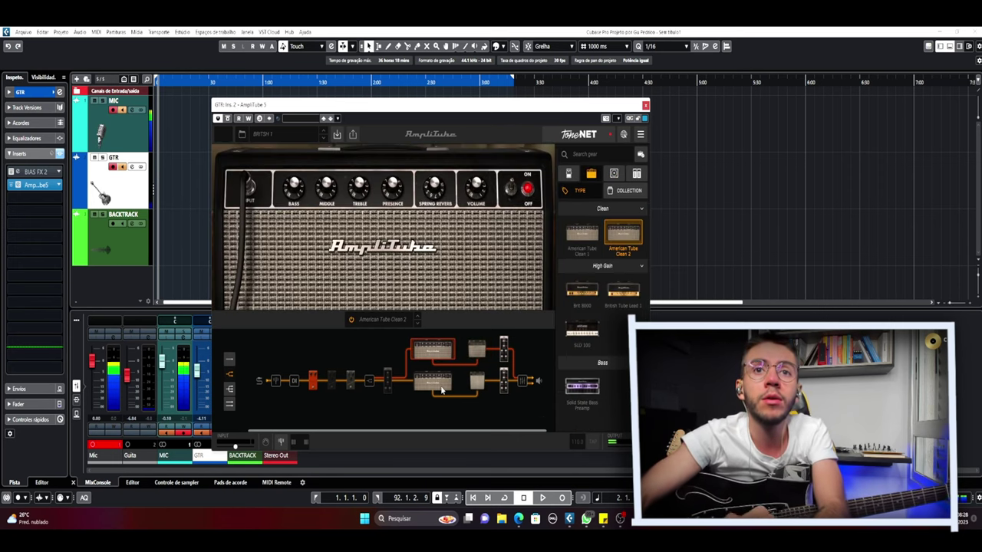
pyautogui.click(341, 381)
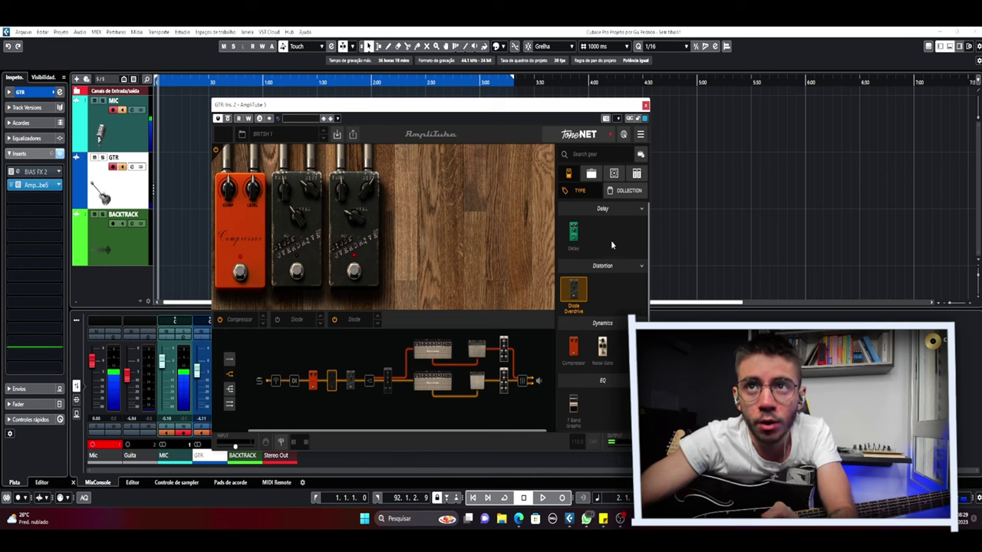
pyautogui.scroll(-1, 606, 291)
pyautogui.scroll(1, 603, 292)
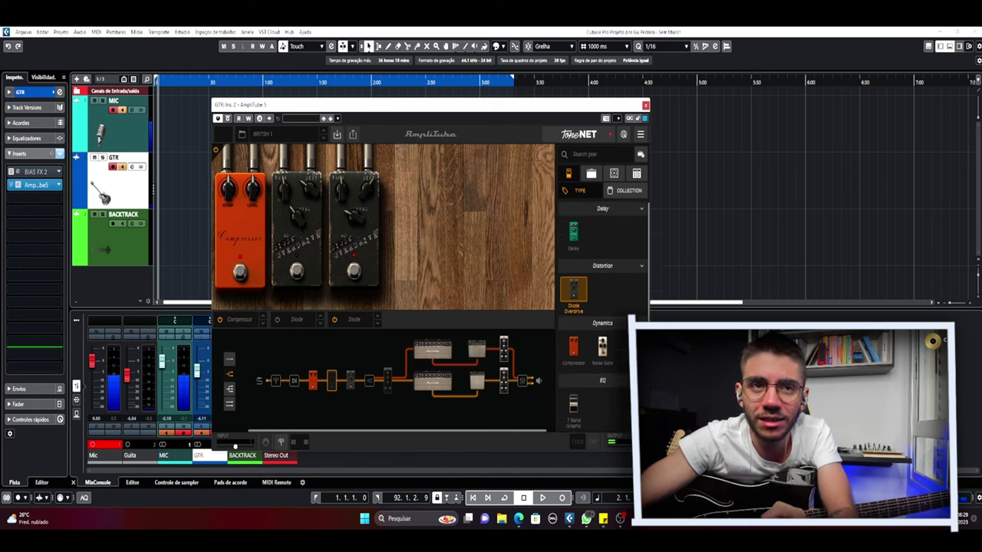
pyautogui.scroll(-2, 637, 308)
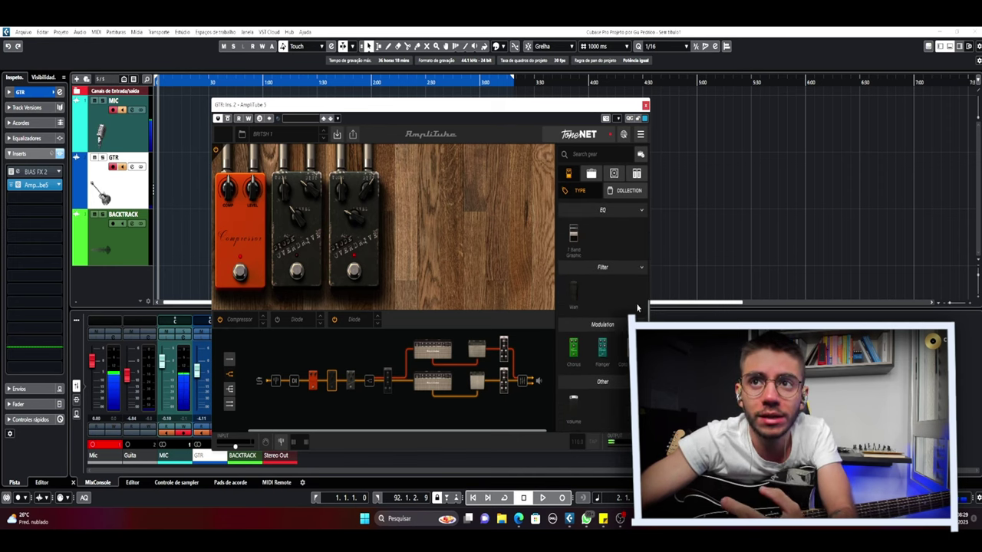
pyautogui.scroll(2, 637, 308)
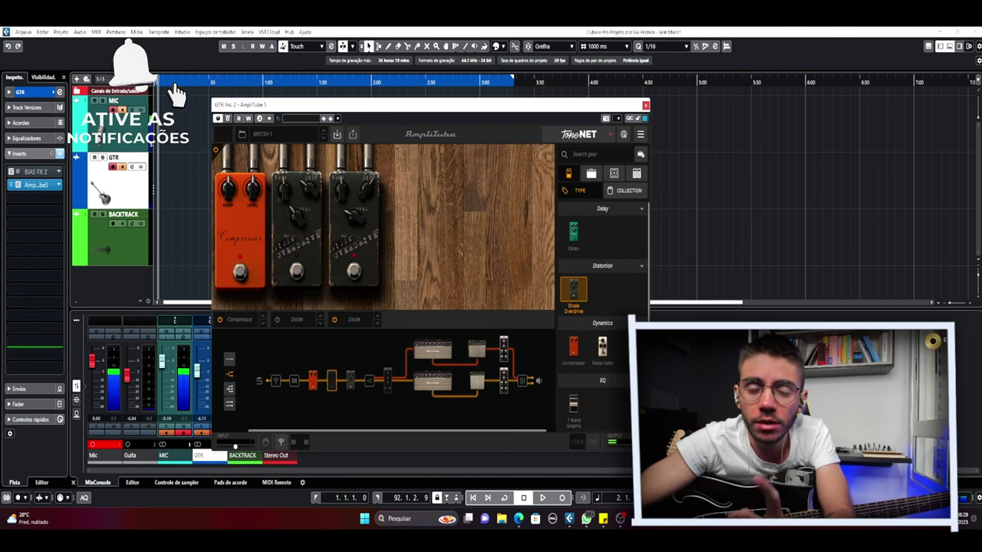
pyautogui.scroll(-7, 637, 307)
pyautogui.scroll(5, 603, 308)
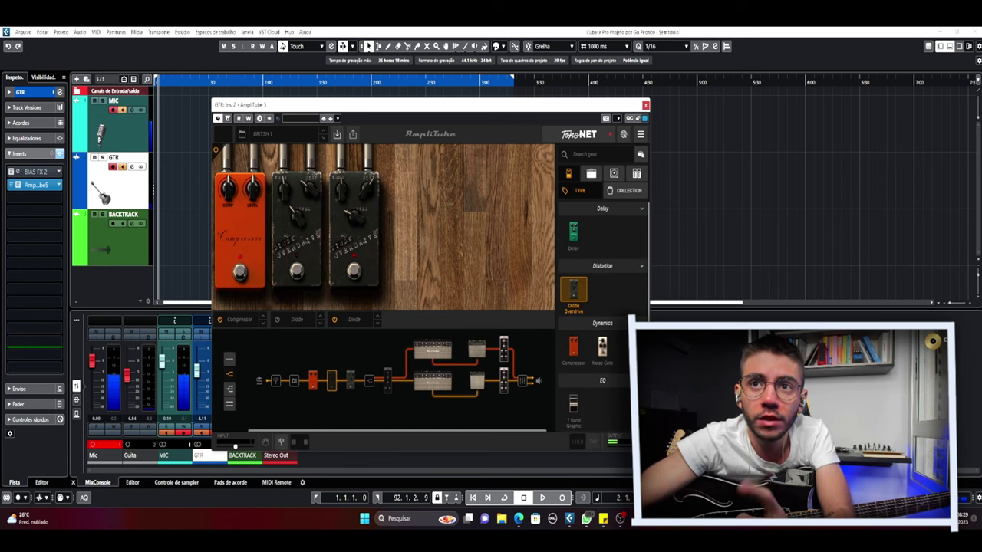
pyautogui.moveTo(648, 301)
pyautogui.mouseDown()
pyautogui.moveTo(649, 350)
pyautogui.moveTo(648, 298)
pyautogui.mouseUp()
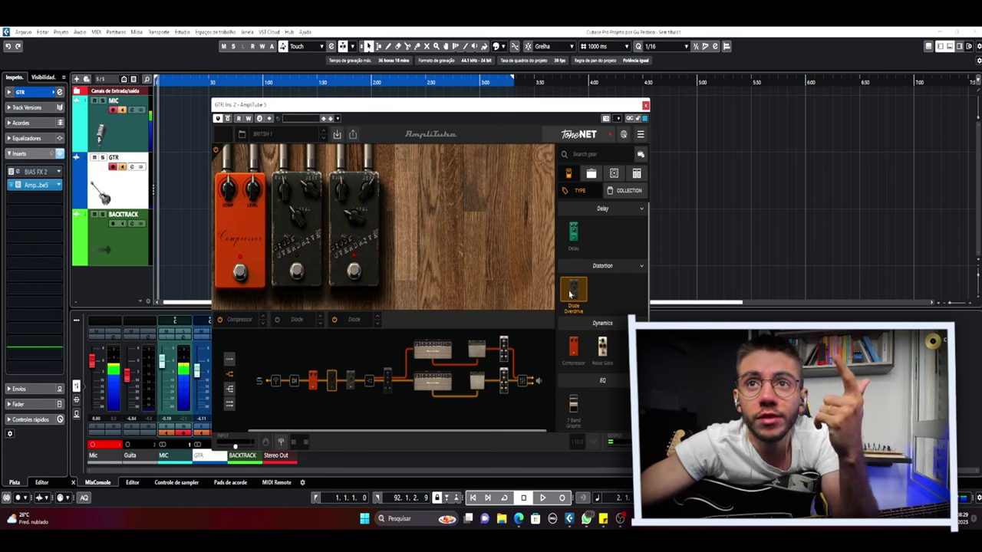
# Engage the first Diode Overdrive pedal in place of the second one and set its upper knob to 2.76.
pyautogui.click(352, 379)
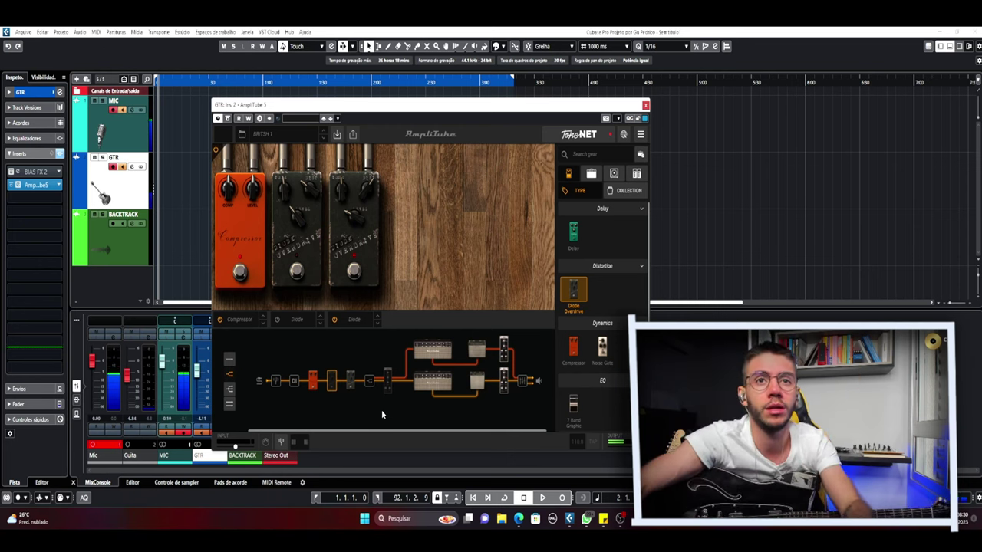
pyautogui.click(350, 381)
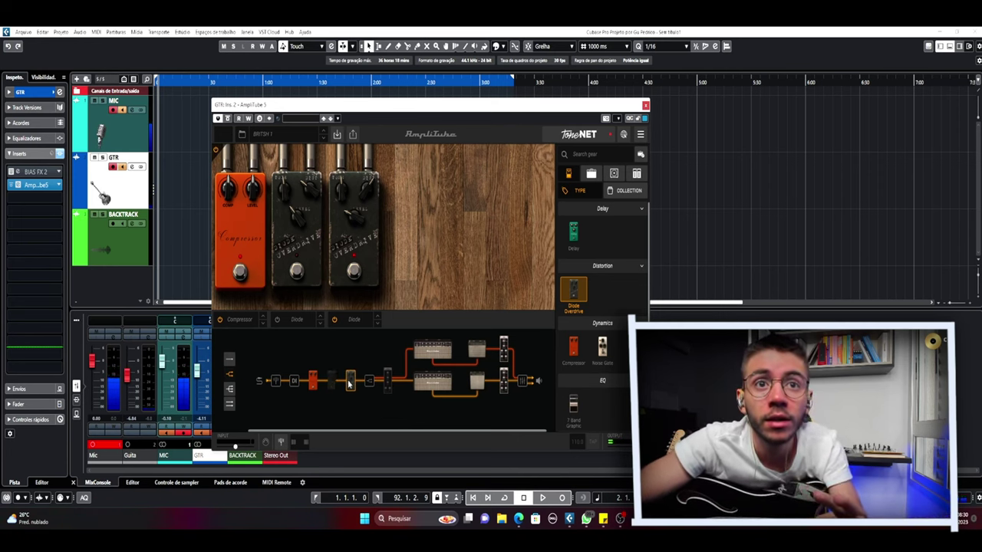
pyautogui.click(296, 277)
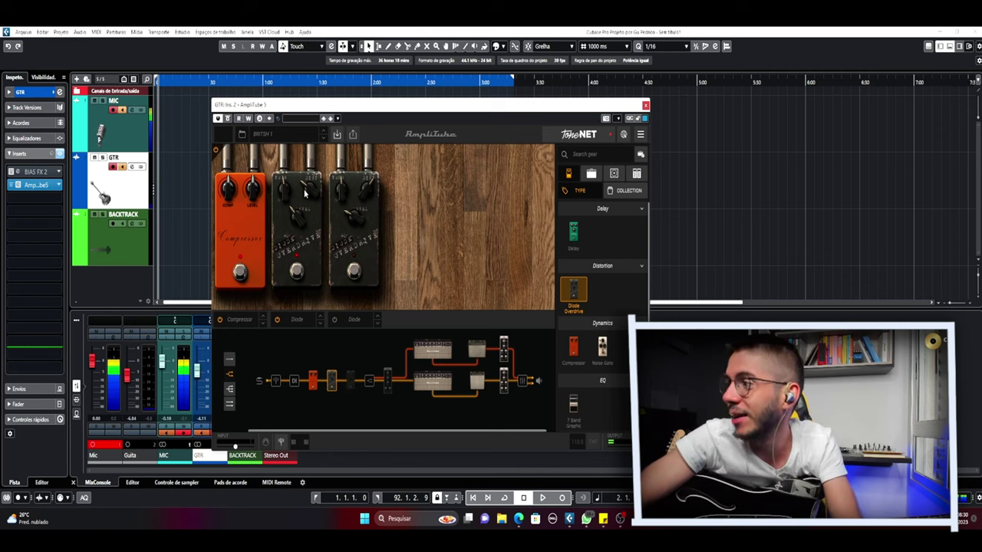
pyautogui.moveTo(305, 191); pyautogui.dragTo(308, 186)
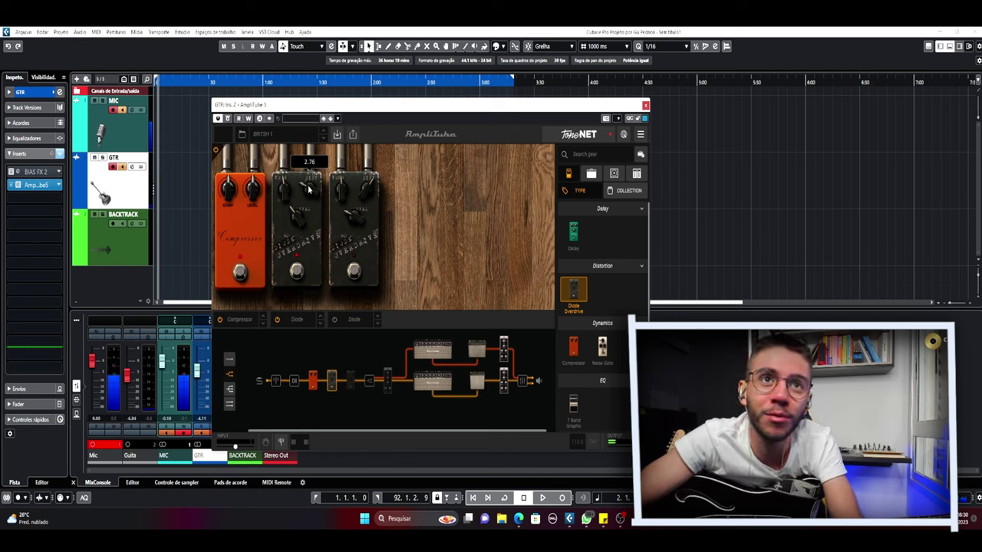
# Audition the two Diode Overdrive pedals one at a time and both together.
pyautogui.click(297, 270)
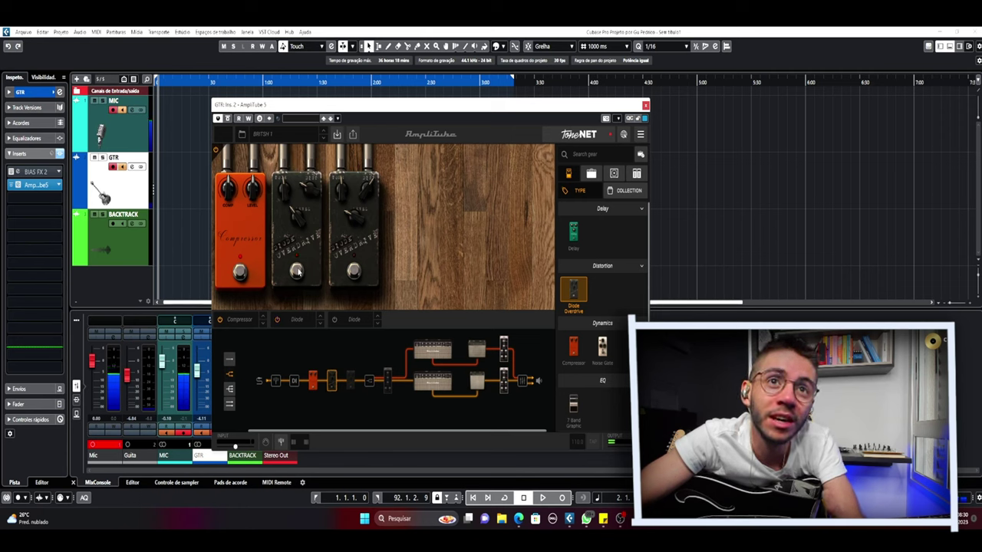
pyautogui.click(353, 273)
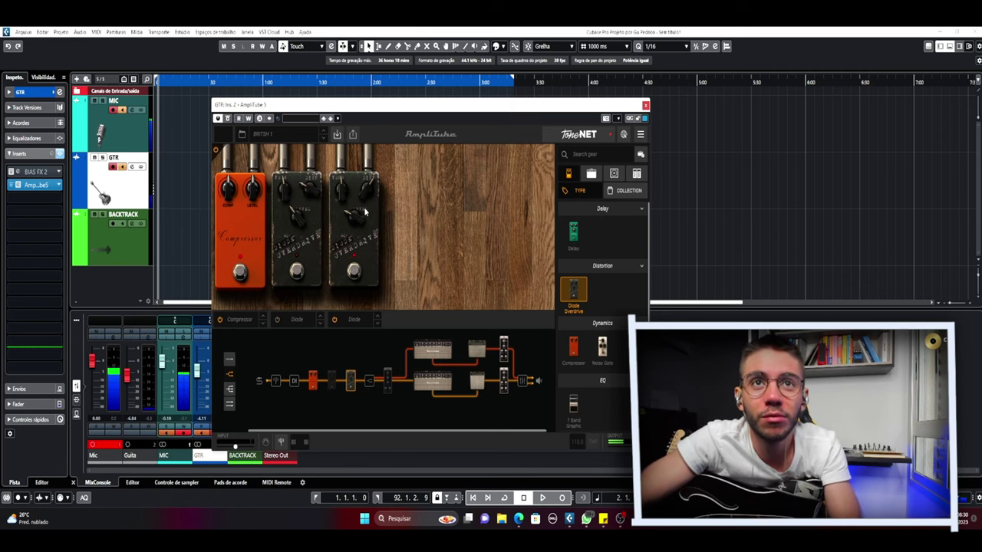
pyautogui.click(351, 267)
pyautogui.click(289, 275)
pyautogui.click(296, 273)
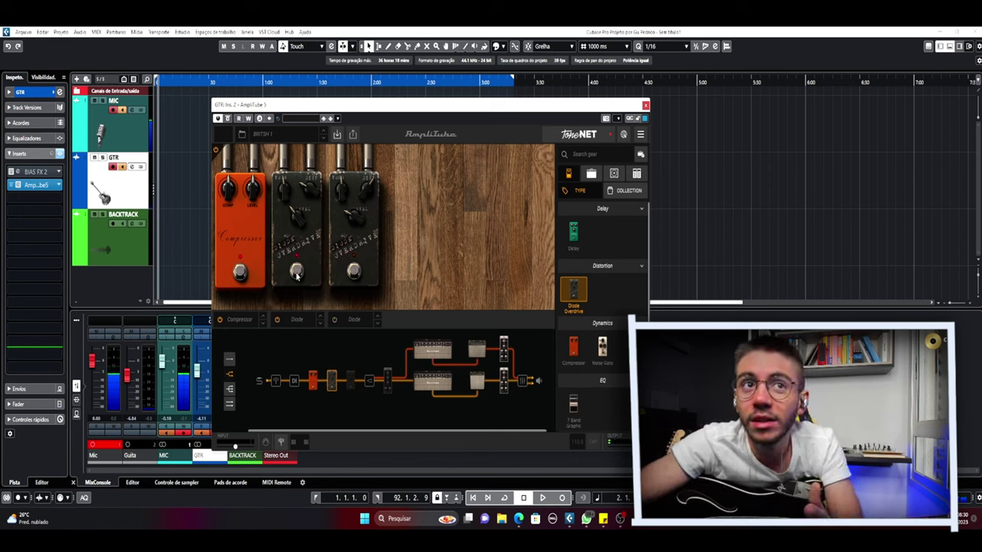
pyautogui.click(296, 272)
pyautogui.click(355, 271)
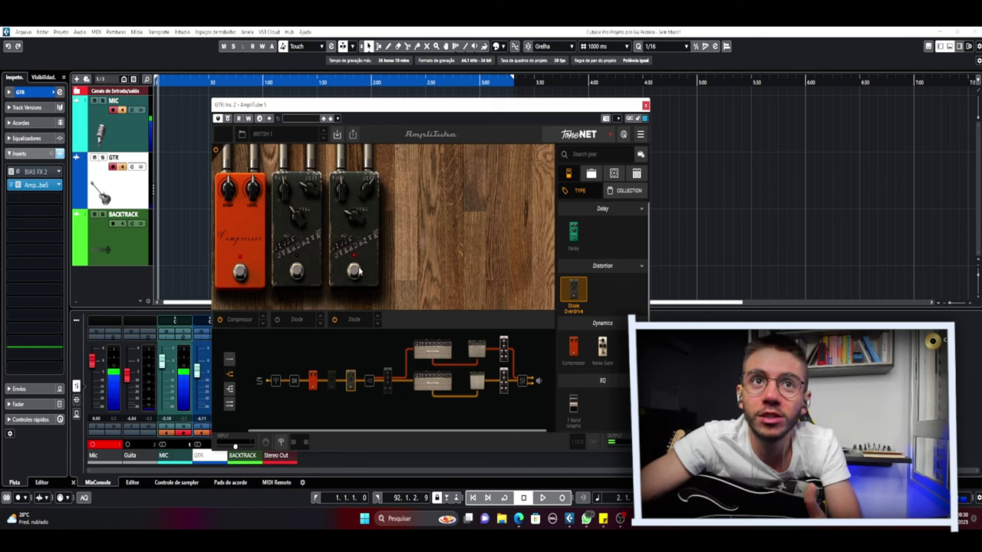
pyautogui.click(355, 271)
pyautogui.click(355, 273)
pyautogui.click(295, 274)
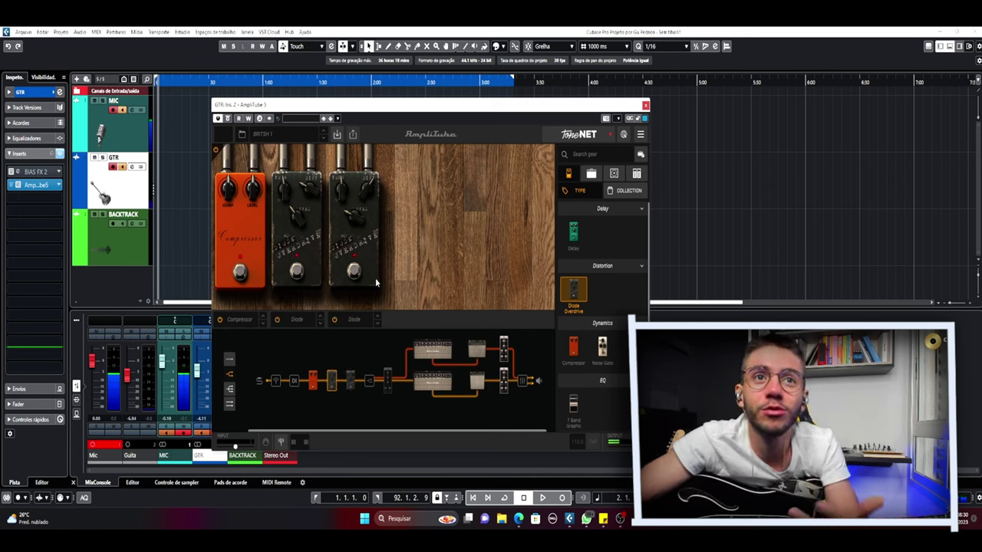
# Bypass both Diode Overdrive pedals and the Compressor, and check the three pedals in the signal chain.
pyautogui.click(354, 271)
pyautogui.click(294, 272)
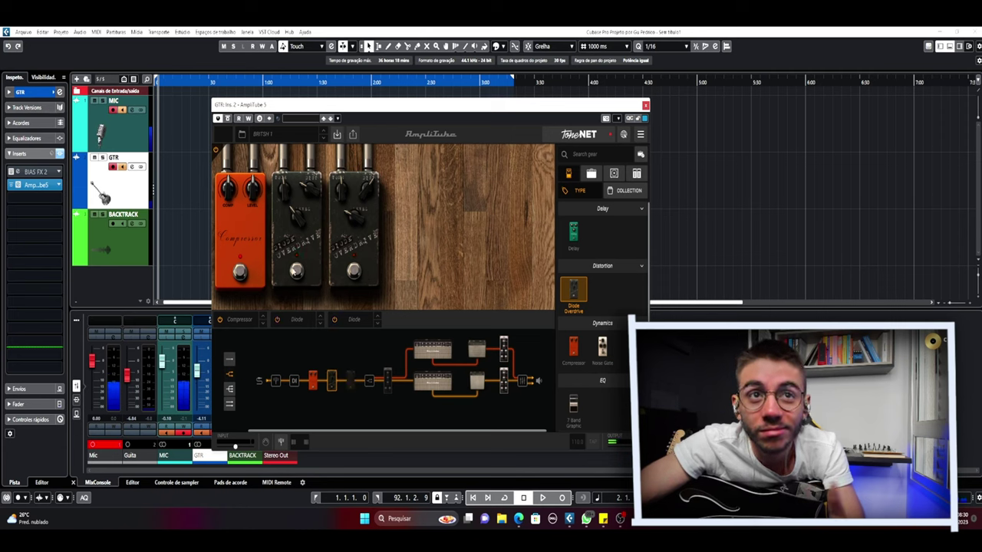
pyautogui.click(244, 279)
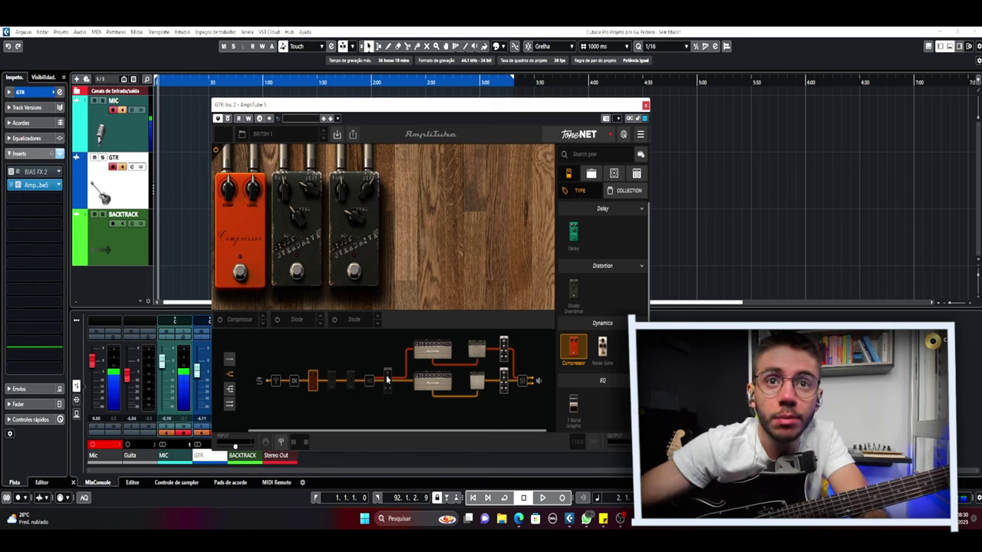
pyautogui.click(335, 381)
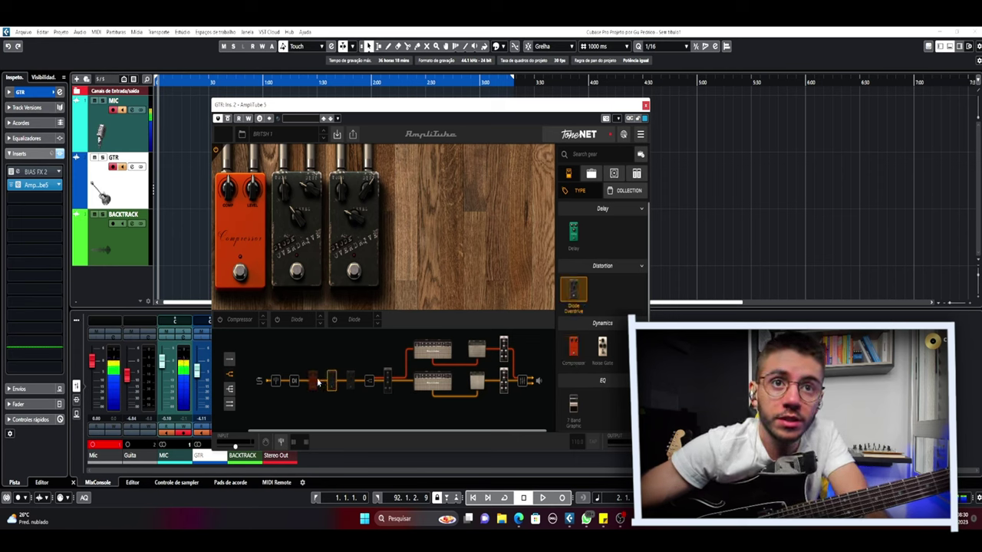
pyautogui.click(315, 382)
pyautogui.click(331, 382)
pyautogui.click(350, 382)
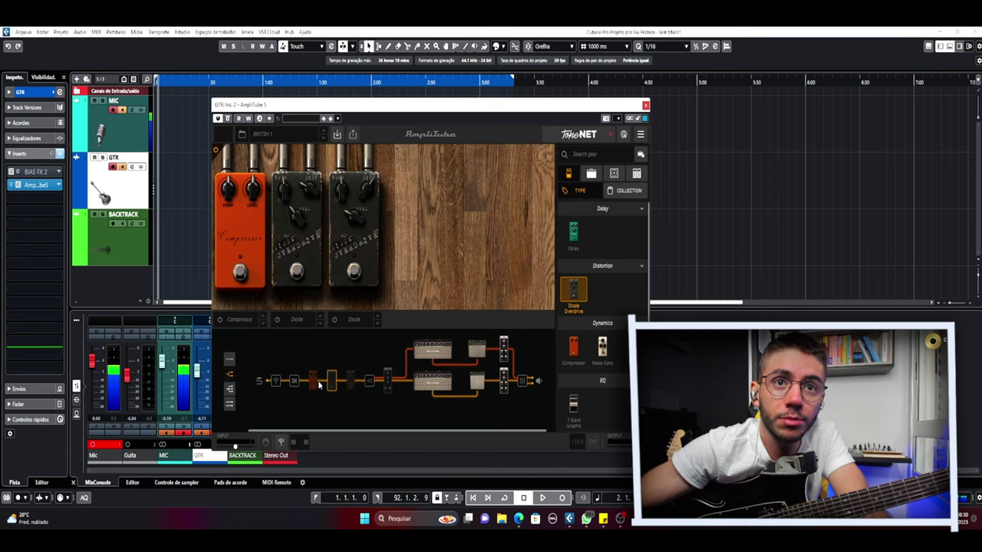
# Move the AmpliTube window aside and compare the American Tube Clean 1 amp's controls with those of American Tube Clean 2.
pyautogui.click(431, 390)
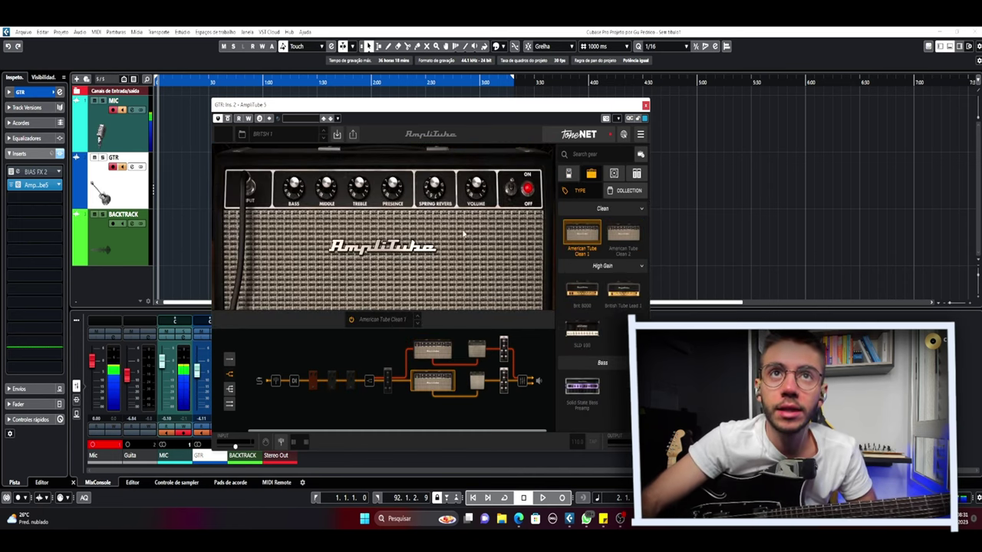
pyautogui.moveTo(453, 114); pyautogui.dragTo(396, 111)
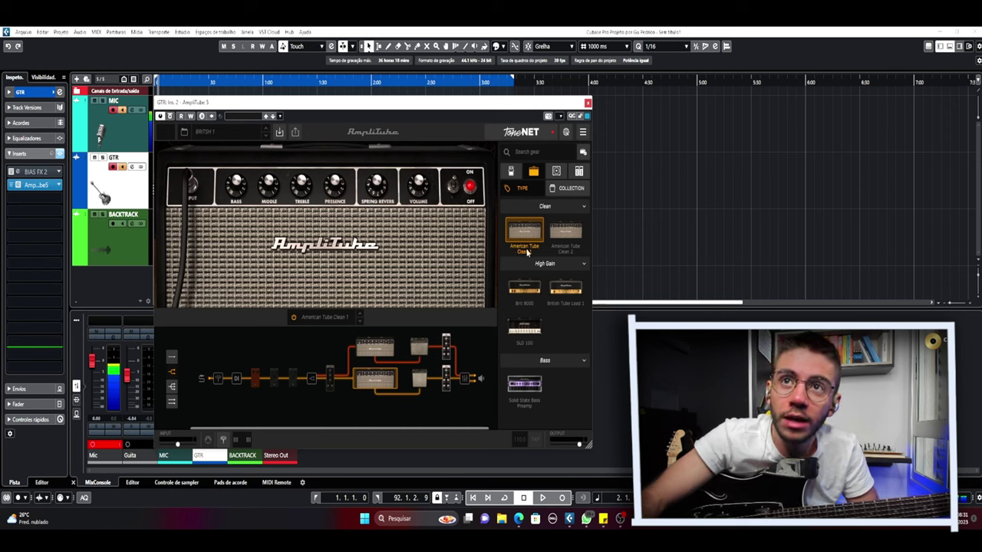
pyautogui.click(388, 349)
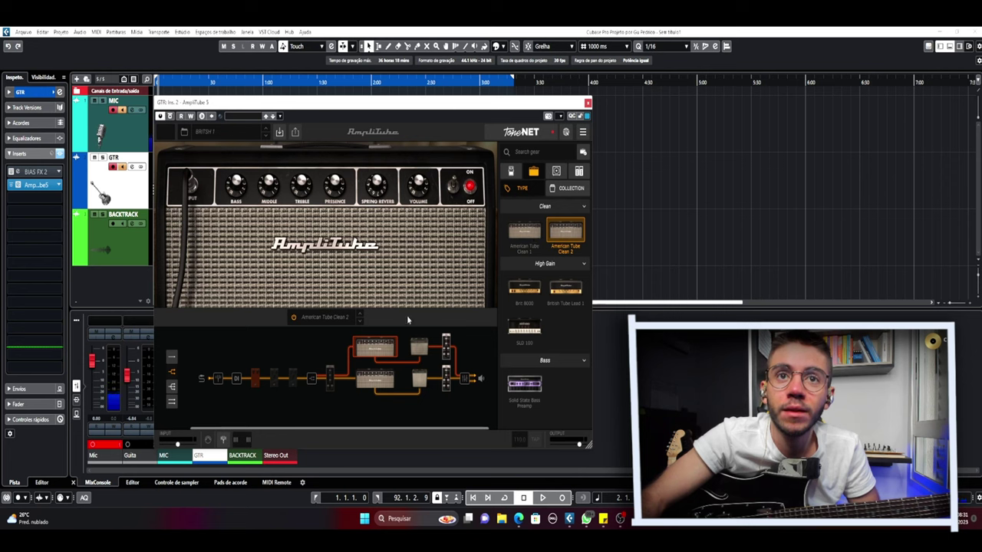
pyautogui.click(371, 383)
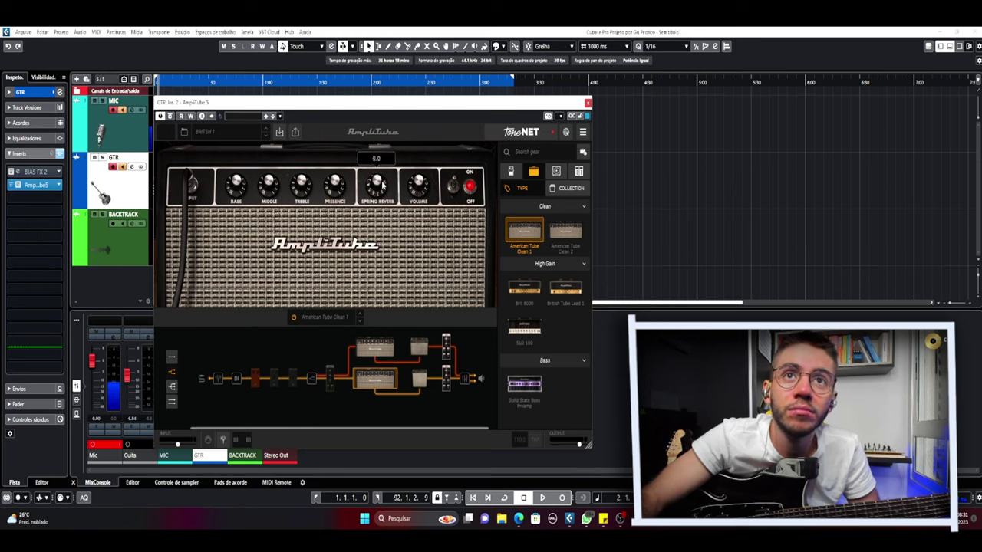
pyautogui.click(379, 349)
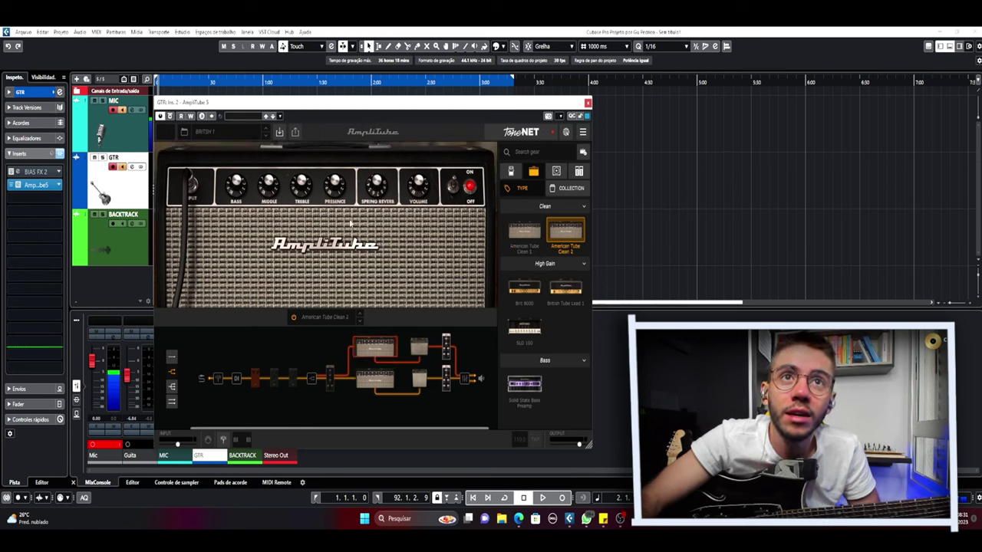
# Set the bass of American Tube Clean 2 to 6.5 and the treble of American Tube Clean 1 to 6.6.
pyautogui.moveTo(236, 188); pyautogui.dragTo(237, 182)
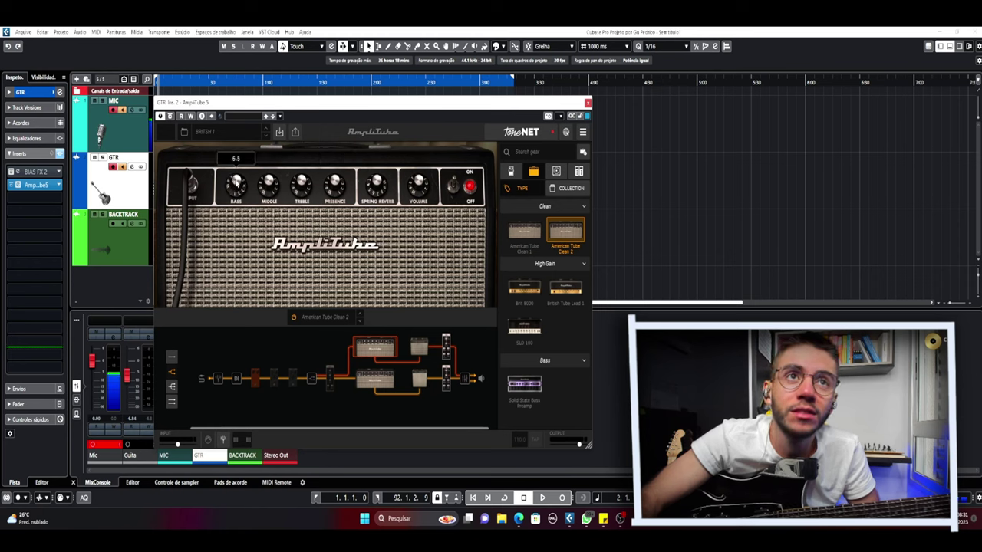
pyautogui.click(379, 377)
pyautogui.moveTo(304, 185)
pyautogui.mouseDown()
pyautogui.moveTo(307, 177)
pyautogui.moveTo(302, 184)
pyautogui.mouseUp()
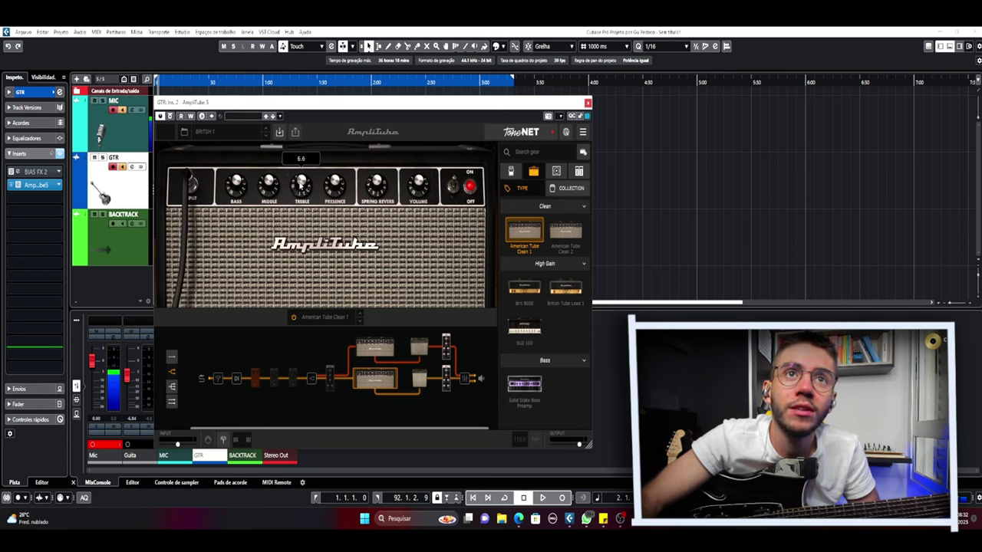
# Review both American Tube Clean amps again, alternating between the two parallel paths.
pyautogui.click(377, 350)
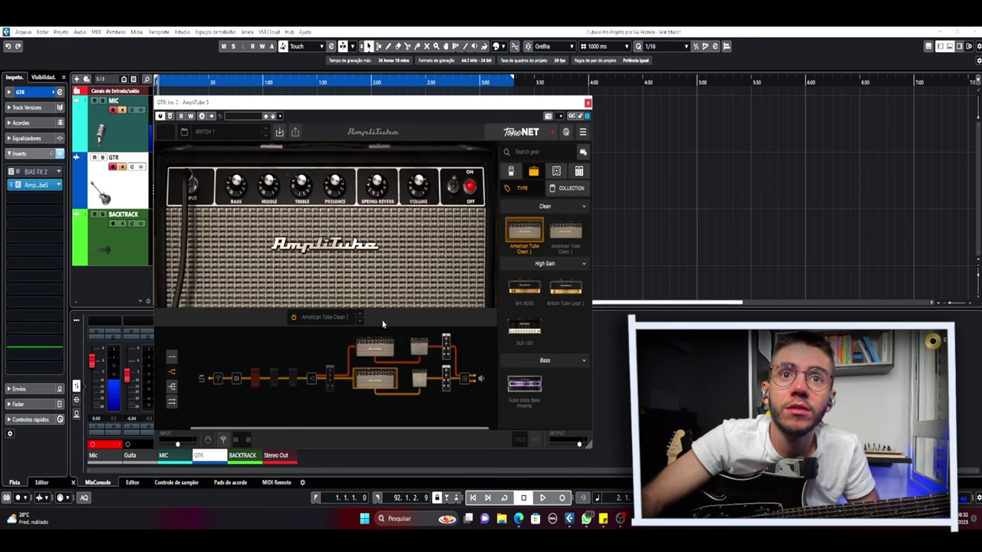
pyautogui.click(373, 377)
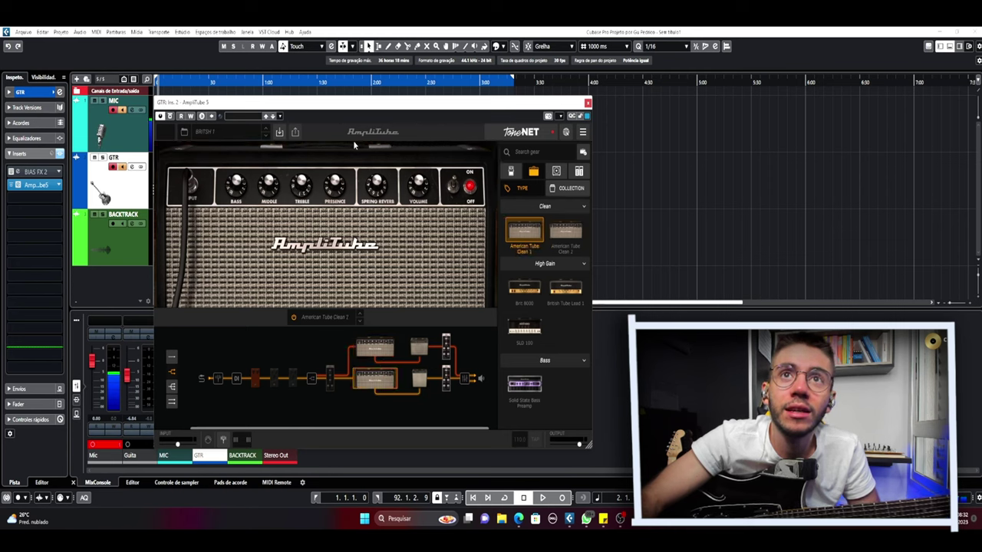
pyautogui.click(373, 353)
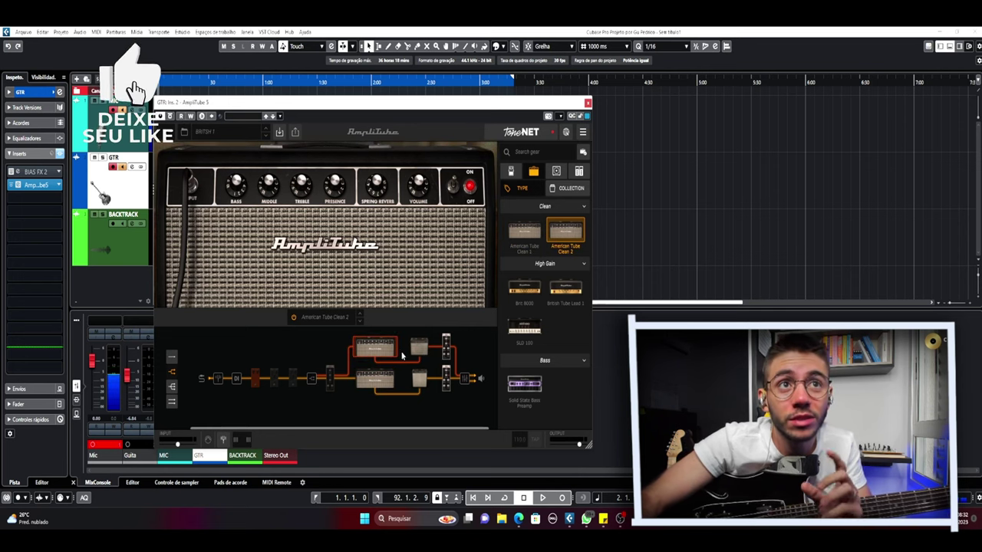
pyautogui.click(374, 378)
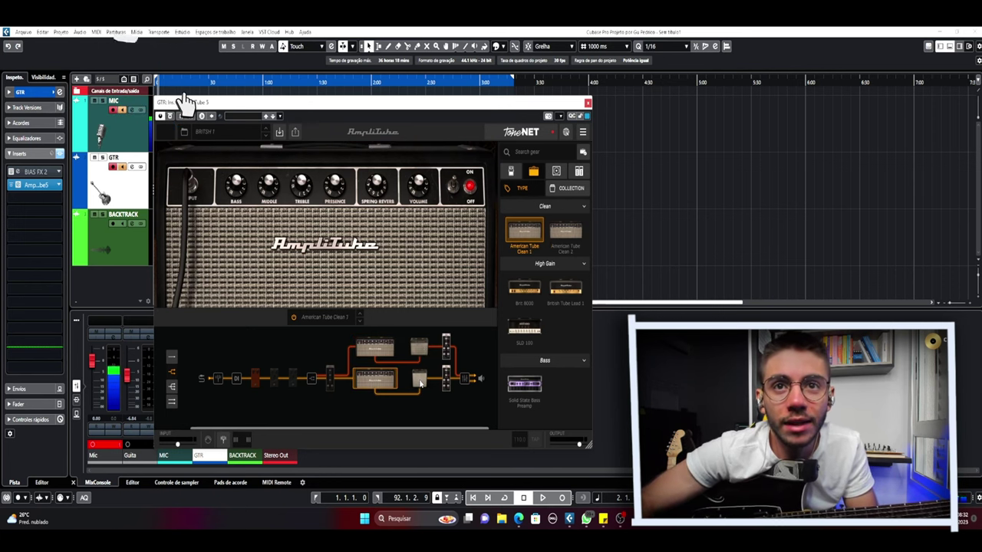
# Examine the American Tube Clean 1 path's 4x10 Open Vintage cabinet with its microphones, and browse the available cabinets by speaker size.
pyautogui.click(419, 380)
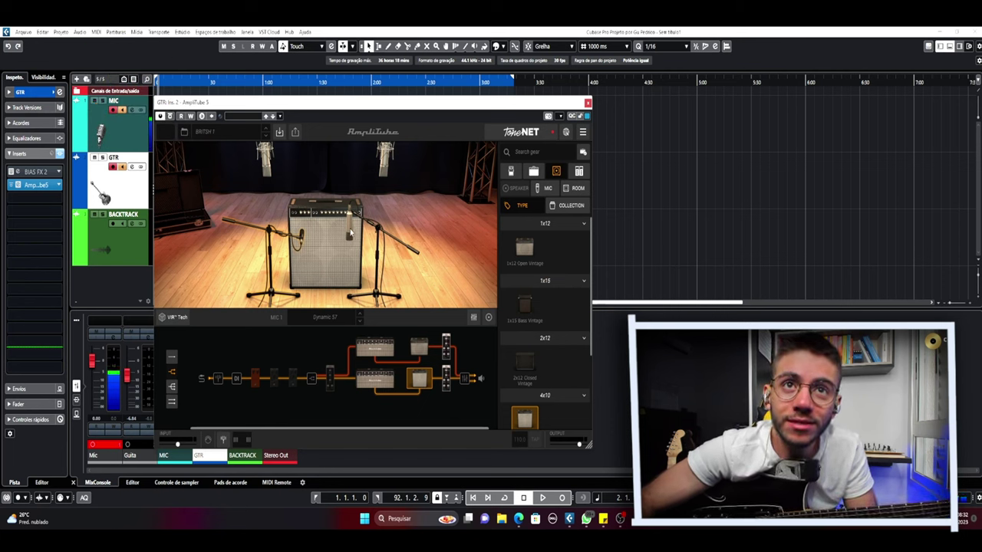
pyautogui.scroll(3, 351, 231)
pyautogui.scroll(-3, 589, 320)
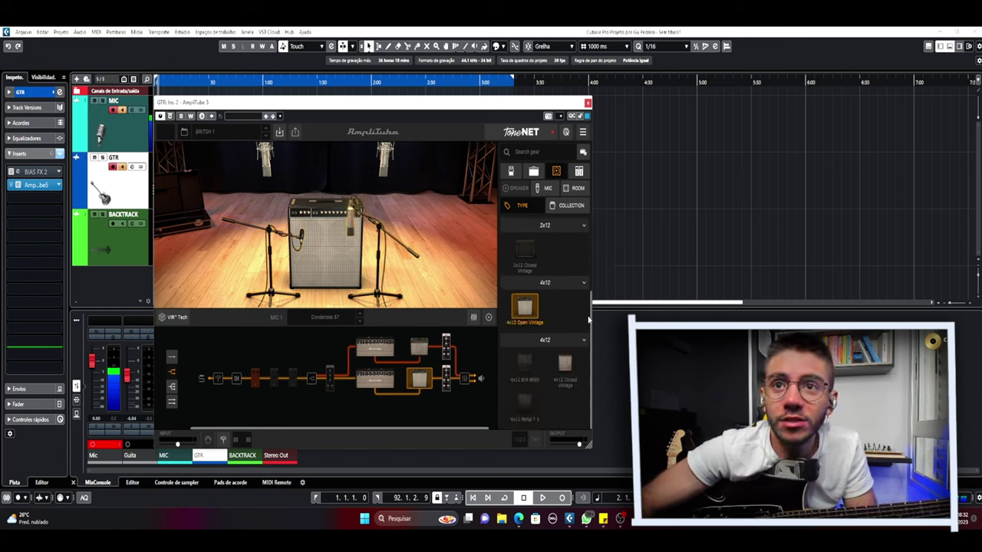
pyautogui.scroll(2, 561, 340)
pyautogui.scroll(-2, 560, 324)
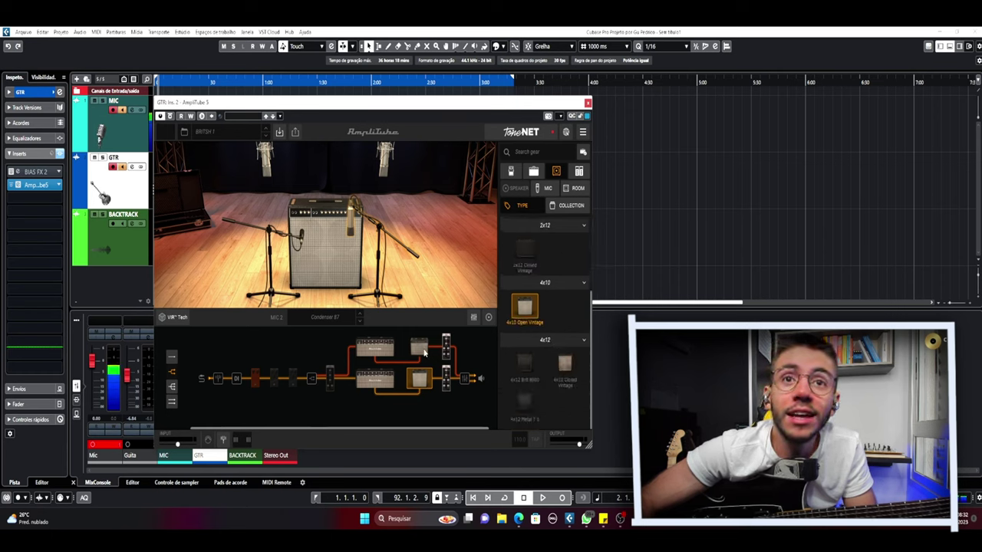
pyautogui.click(424, 352)
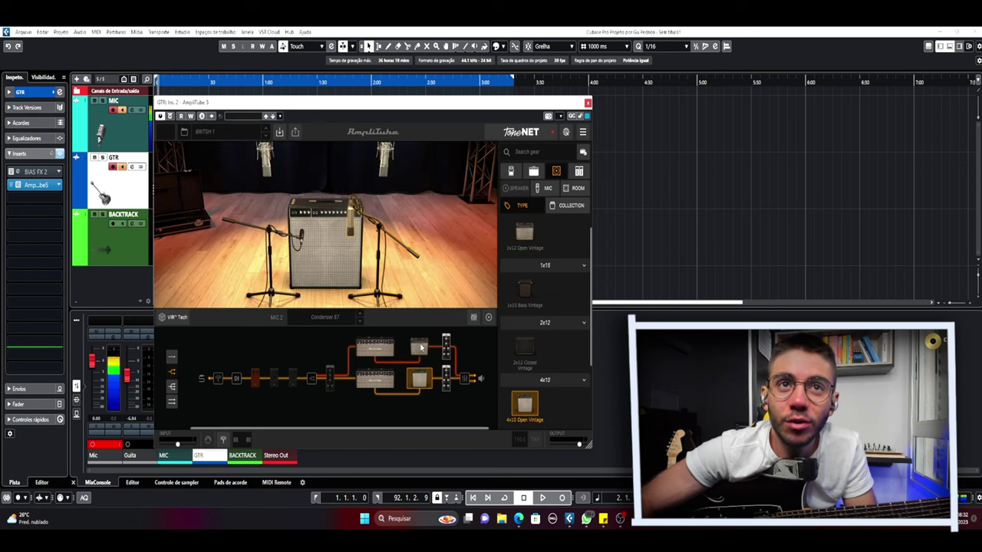
# Reposition the Dynamic 57 microphone slightly lower in front of the 4x10 Open Vintage cabinet.
pyautogui.click(416, 382)
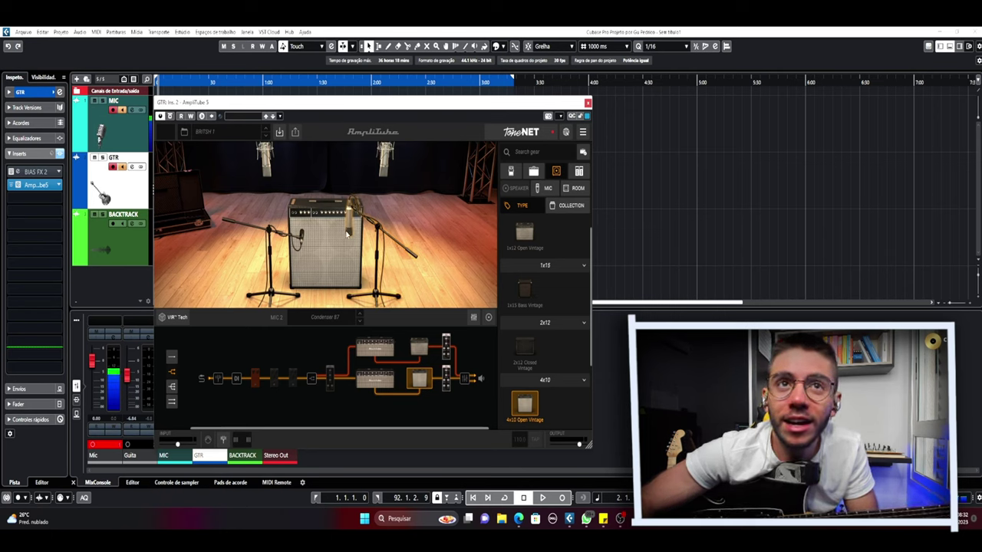
pyautogui.click(300, 241)
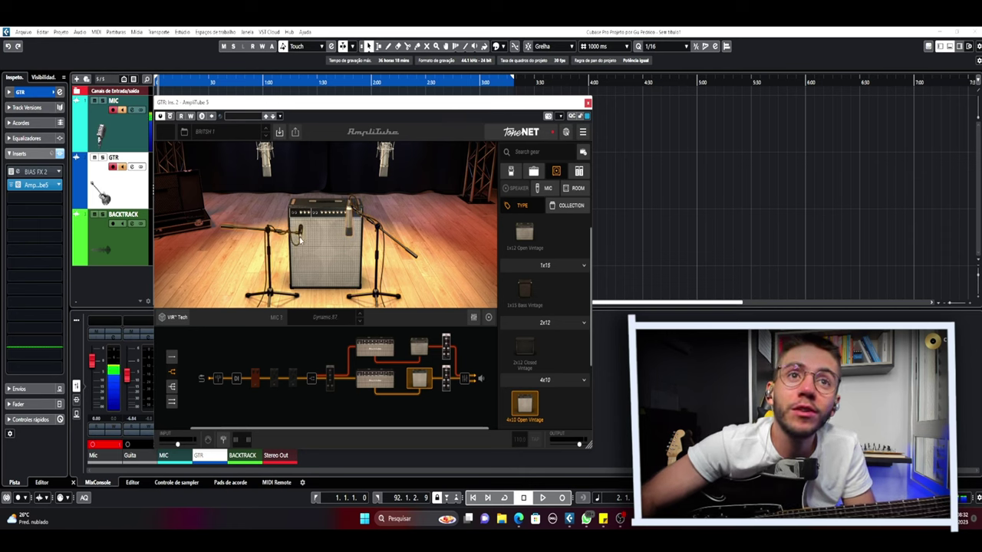
pyautogui.moveTo(299, 241); pyautogui.dragTo(299, 245)
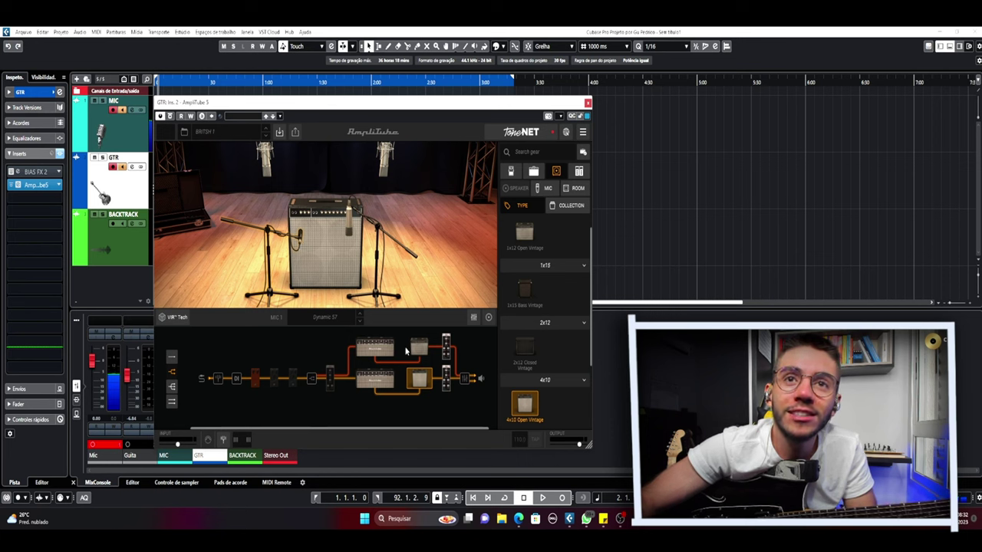
# Reposition the Condenser 414 in front of the 1x12 Open Vintage cabinet and select the Condenser 87 beside it.
pyautogui.click(424, 353)
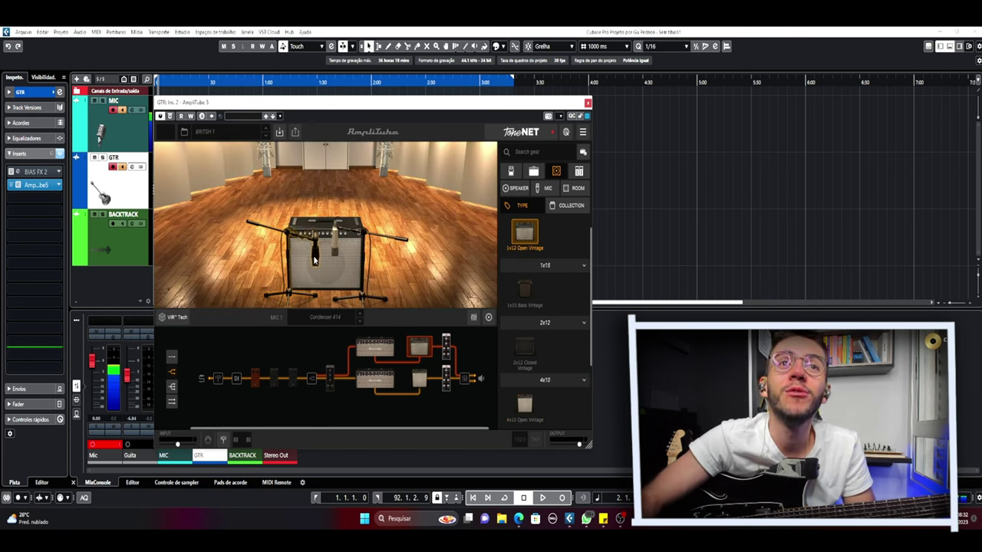
pyautogui.moveTo(316, 255); pyautogui.dragTo(313, 253)
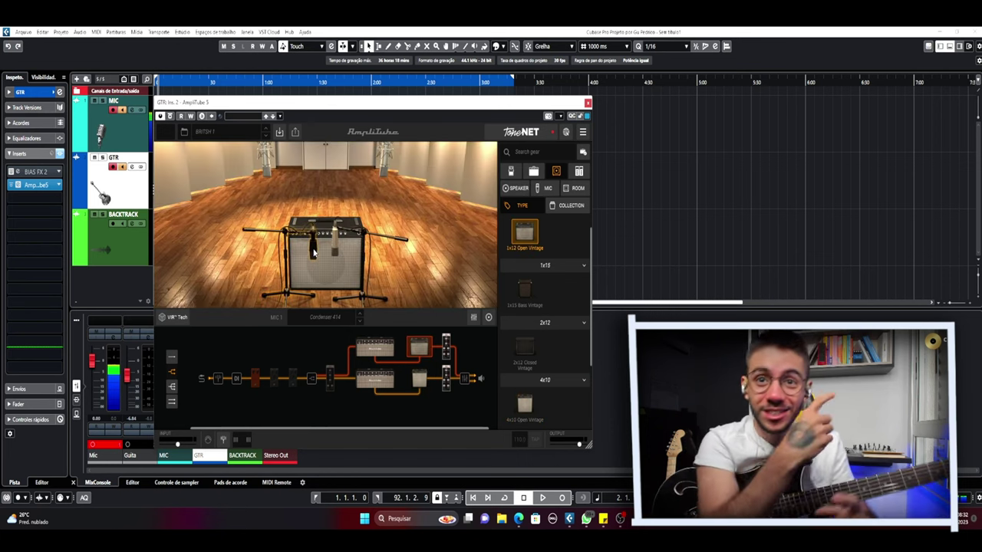
pyautogui.click(333, 236)
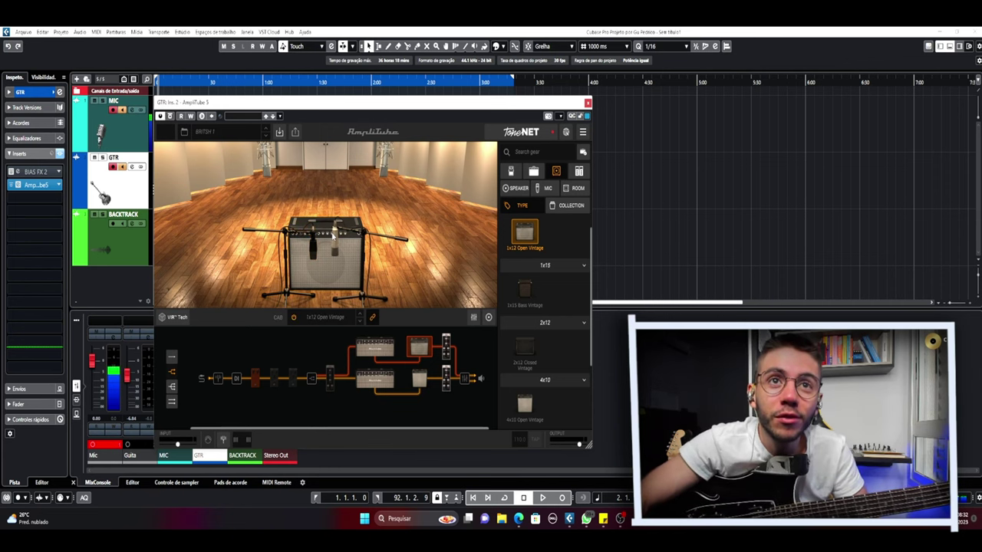
pyautogui.click(333, 237)
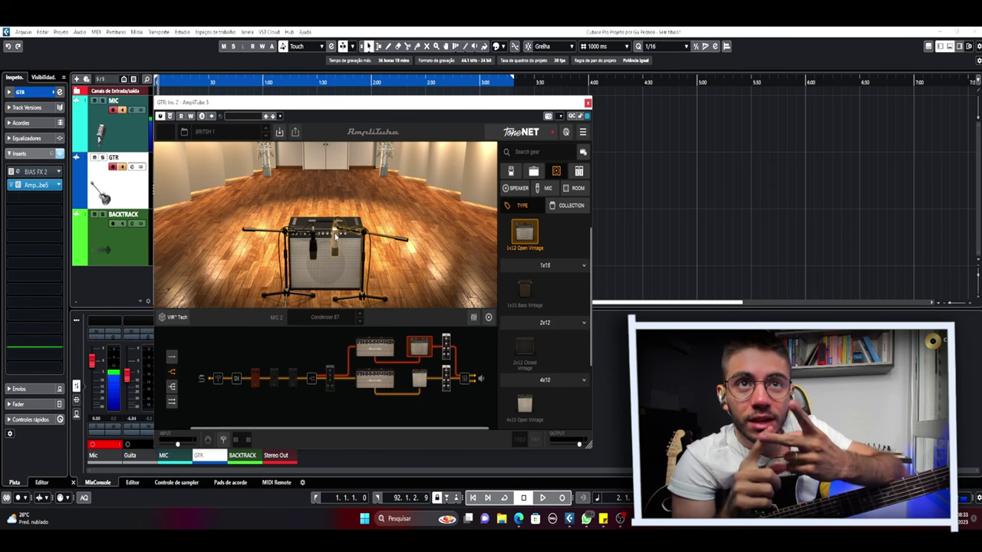
# Lower the Condenser 414 slightly in front of the 1x12 Open Vintage cabinet and try the Condenser 87 nearer the speaker's centre.
pyautogui.moveTo(335, 237); pyautogui.dragTo(315, 269)
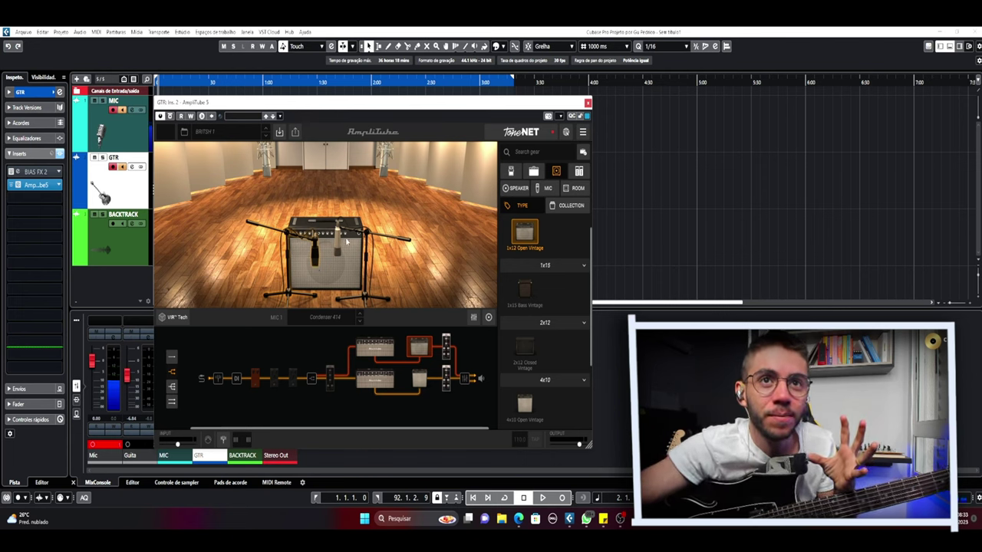
pyautogui.click(338, 244)
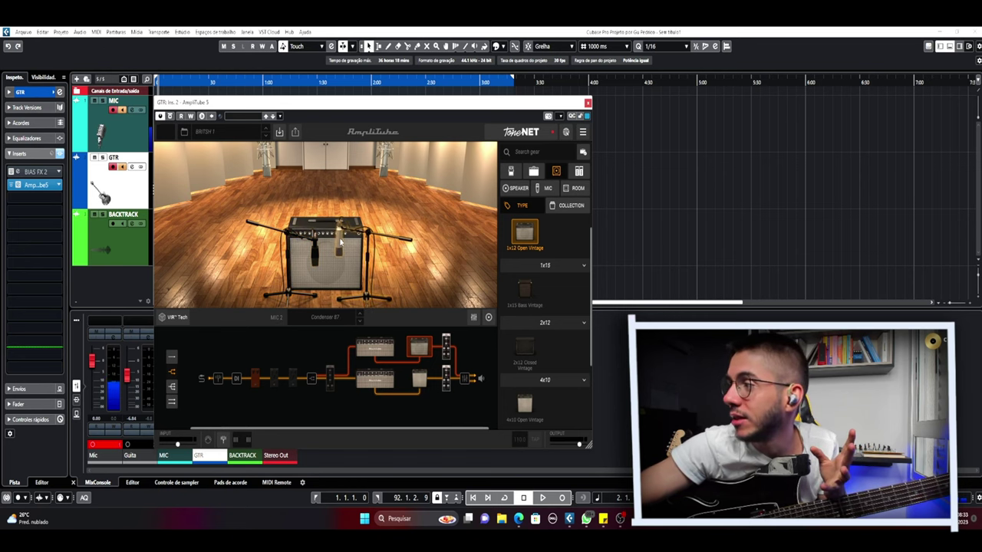
pyautogui.moveTo(341, 240); pyautogui.dragTo(323, 255)
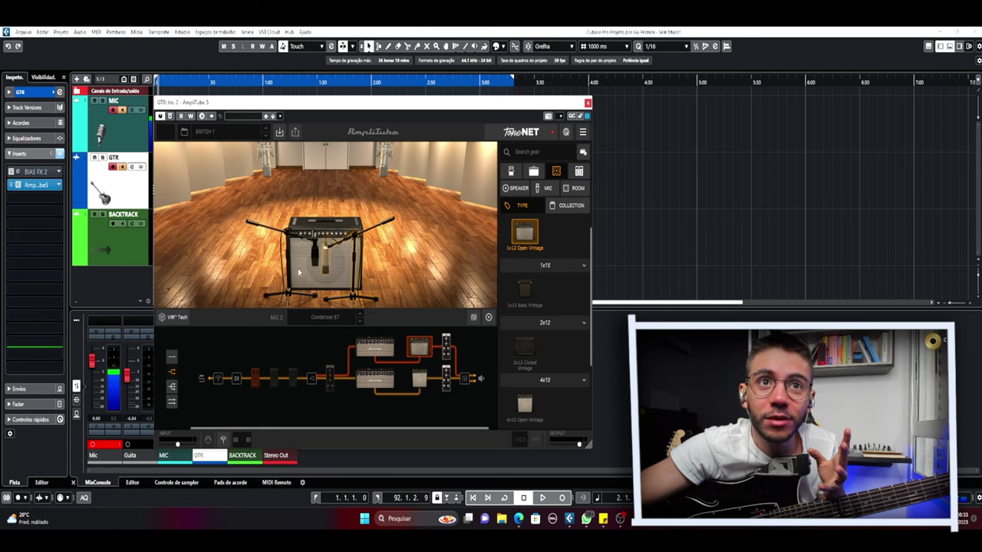
pyautogui.moveTo(323, 255)
pyautogui.mouseDown()
pyautogui.moveTo(336, 252)
pyautogui.moveTo(323, 259)
pyautogui.mouseUp()
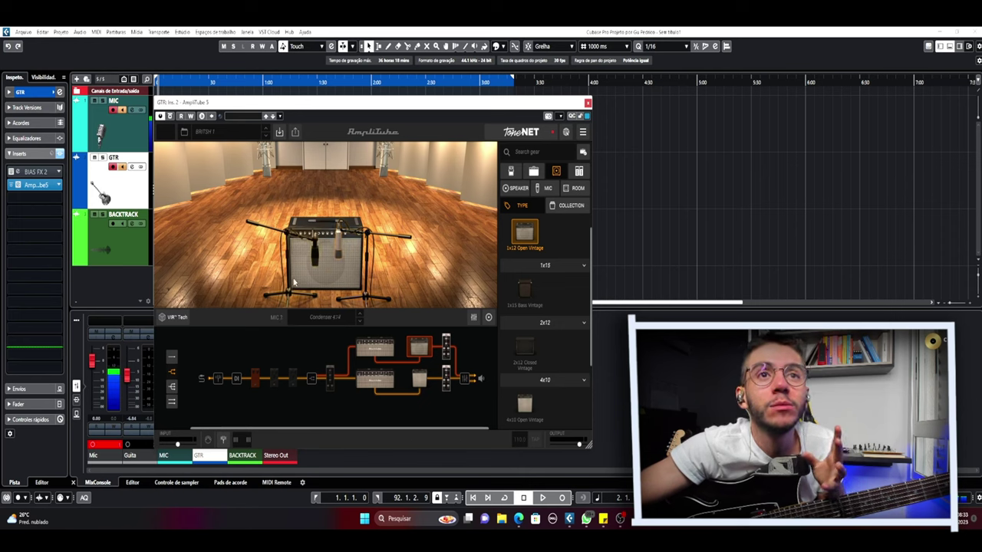
pyautogui.moveTo(288, 292); pyautogui.dragTo(289, 294)
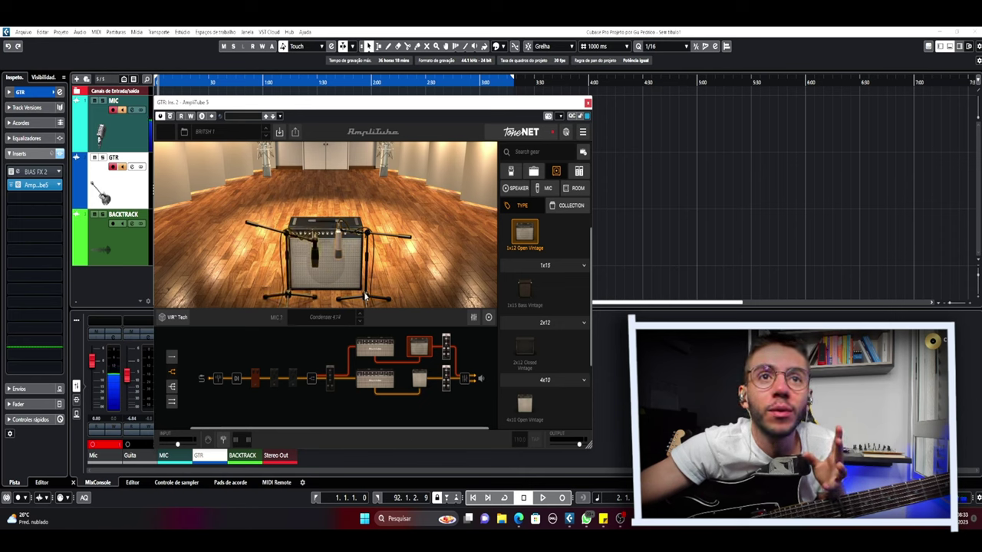
pyautogui.click(365, 298)
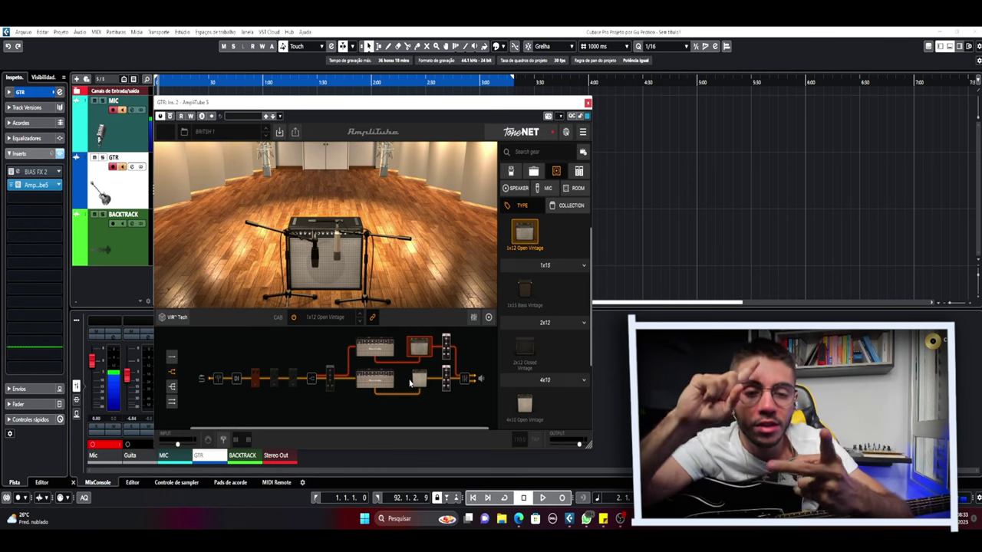
# Review the Digital Delay units in Rack B and Rack A, including their delay time and feedback controls.
pyautogui.click(449, 346)
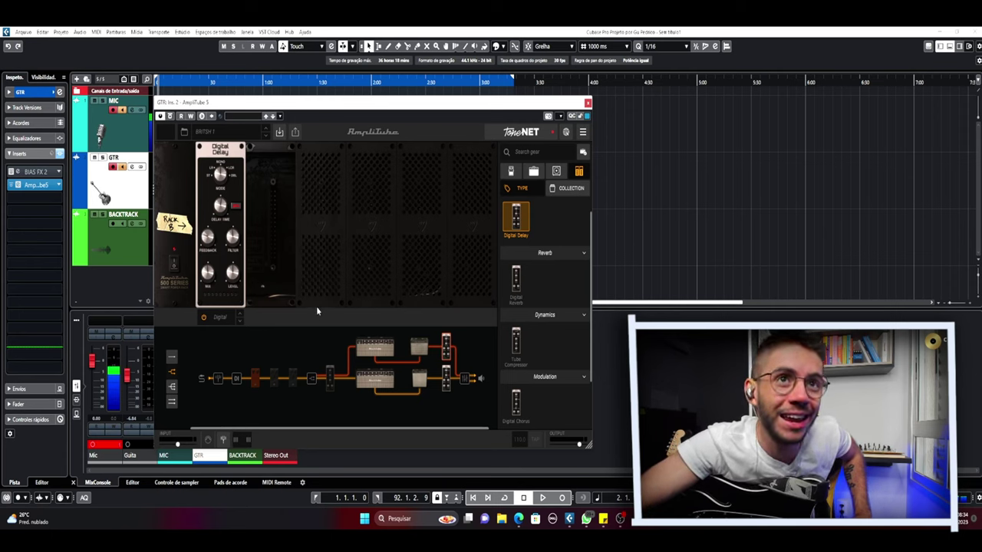
pyautogui.moveTo(222, 218)
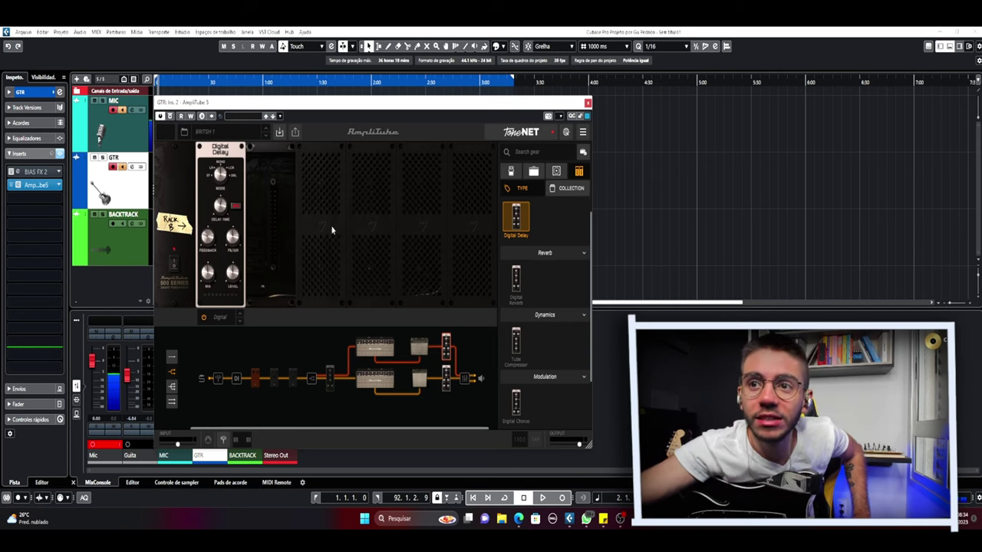
pyautogui.click(447, 382)
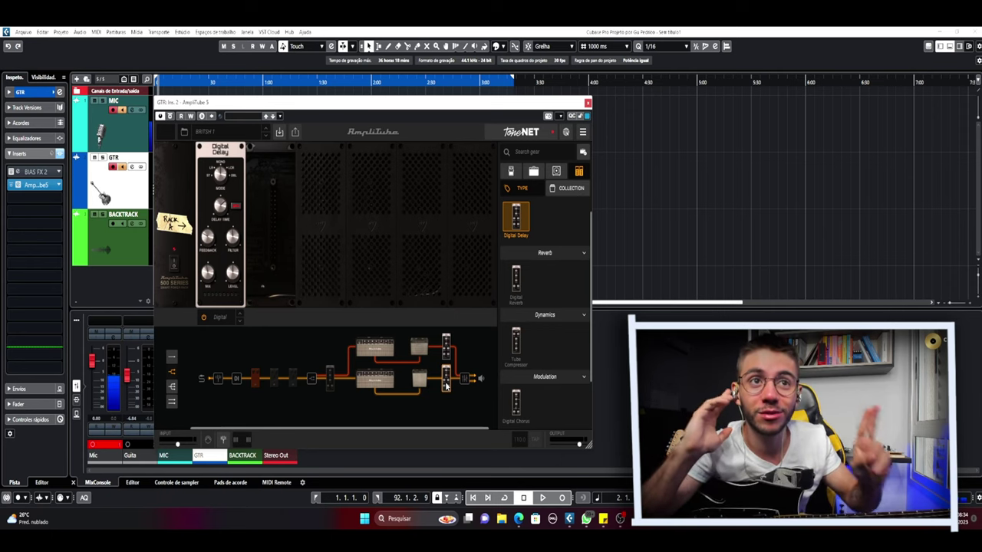
pyautogui.moveTo(212, 244)
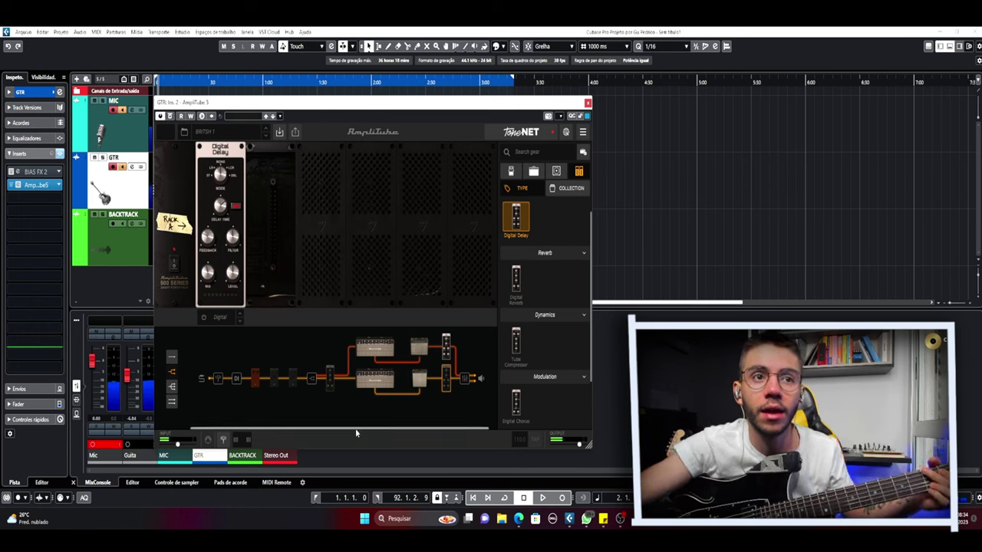
# Pan the 1x12 Open Vintage cabinet's bus to 100% right and the 4x10 Open Vintage cabinet's bus to 100% left.
pyautogui.click(417, 350)
pyautogui.click(472, 318)
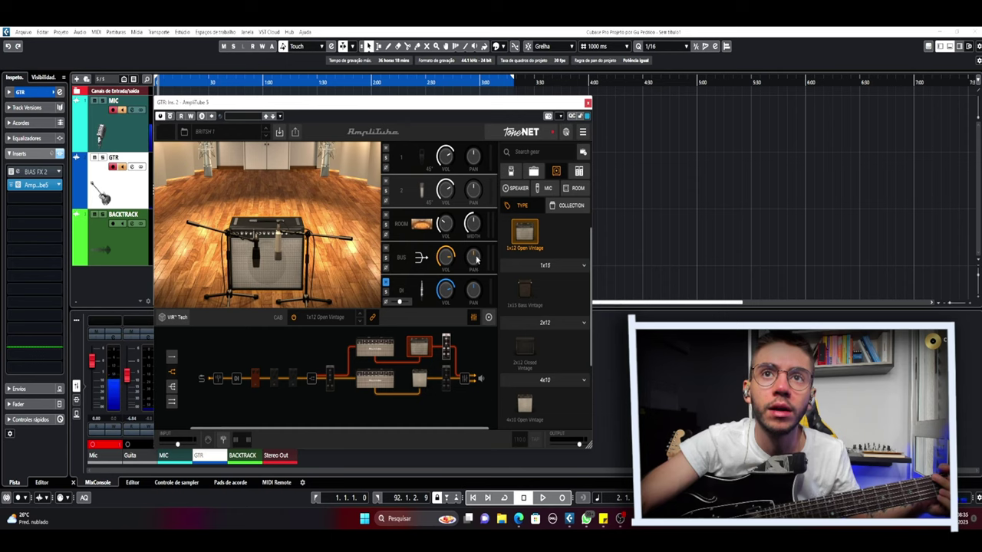
pyautogui.moveTo(476, 267); pyautogui.dragTo(471, 223)
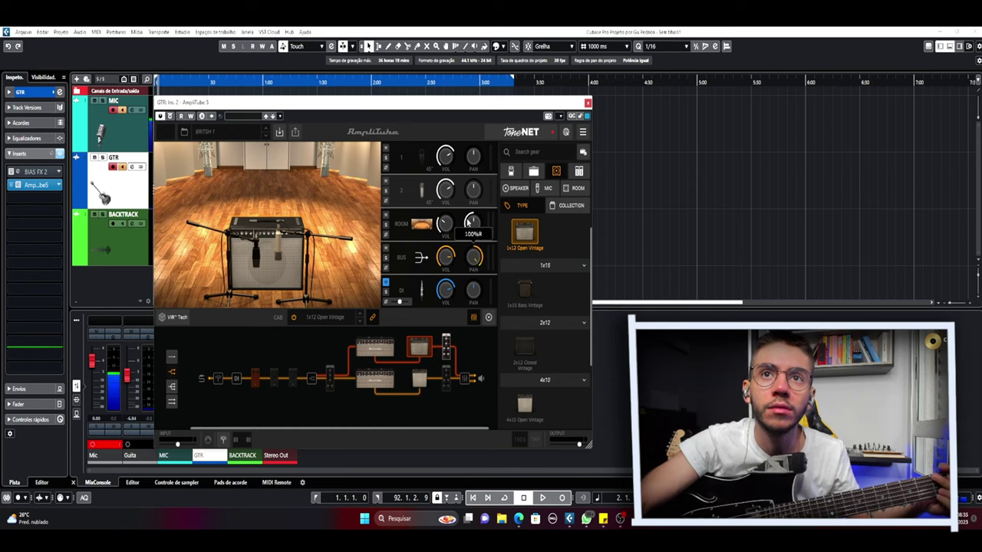
pyautogui.click(446, 377)
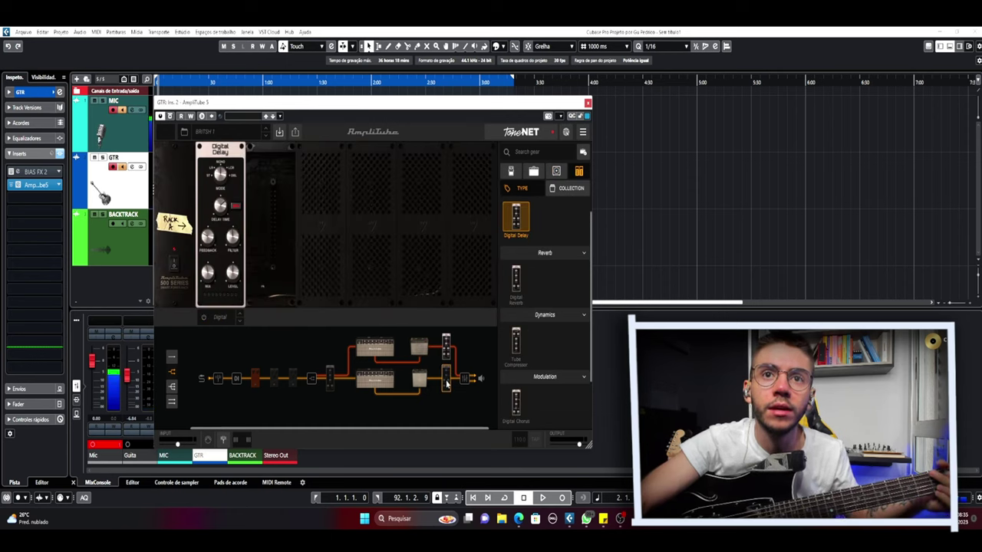
pyautogui.click(420, 375)
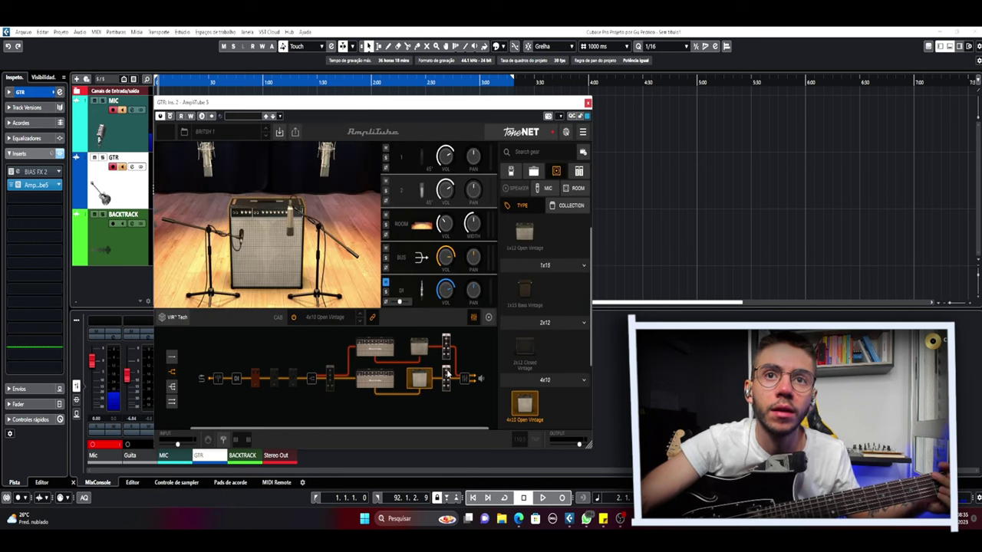
pyautogui.moveTo(473, 257); pyautogui.dragTo(452, 370)
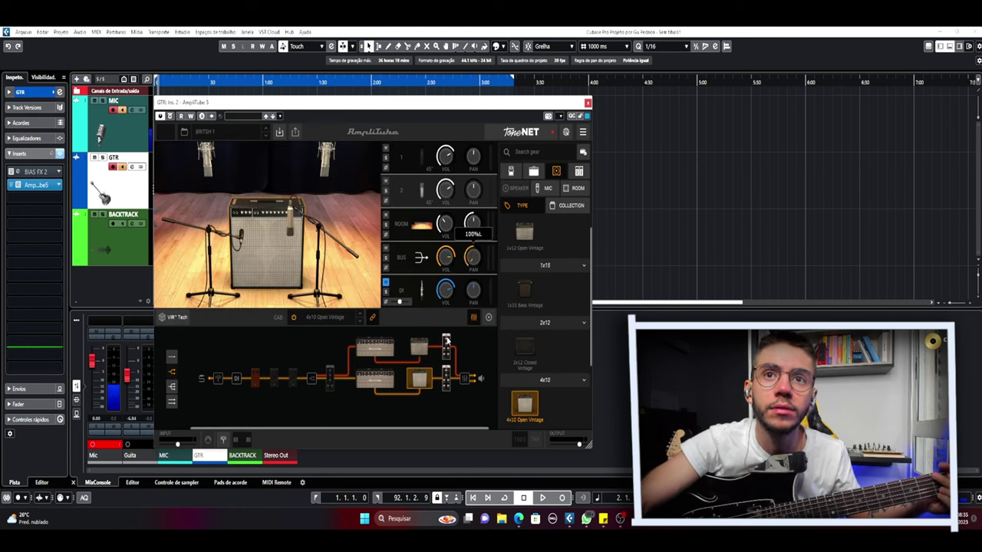
pyautogui.click(421, 345)
pyautogui.click(418, 384)
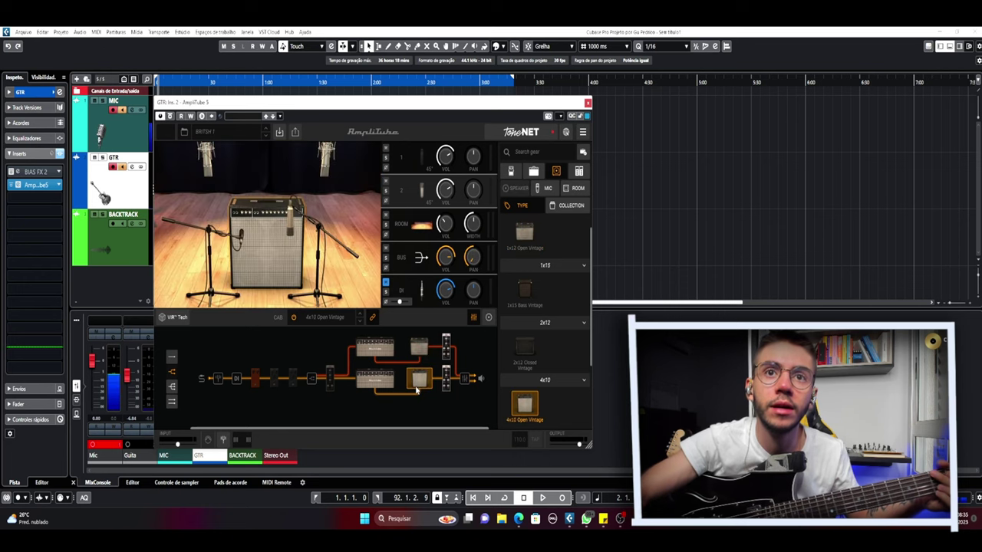
# Try a 1/4 delay time on Rack A's Digital Delay.
pyautogui.click(446, 378)
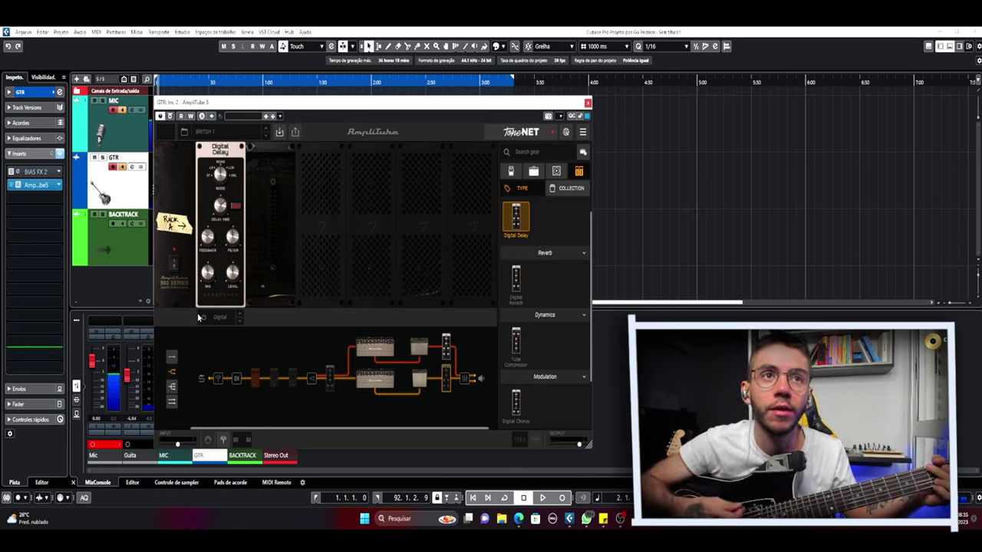
pyautogui.moveTo(217, 214)
pyautogui.moveTo(218, 204); pyautogui.dragTo(216, 214)
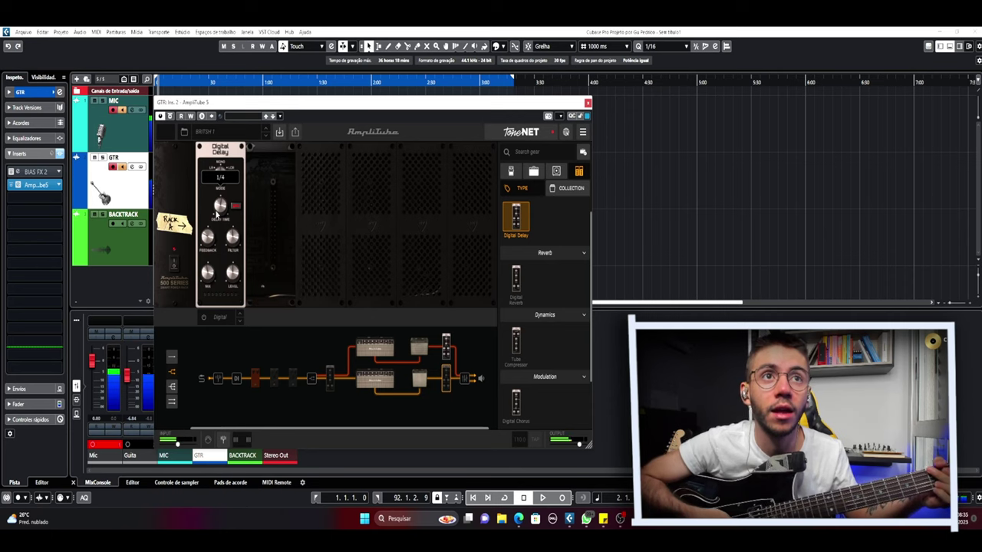
pyautogui.moveTo(219, 209); pyautogui.dragTo(218, 203)
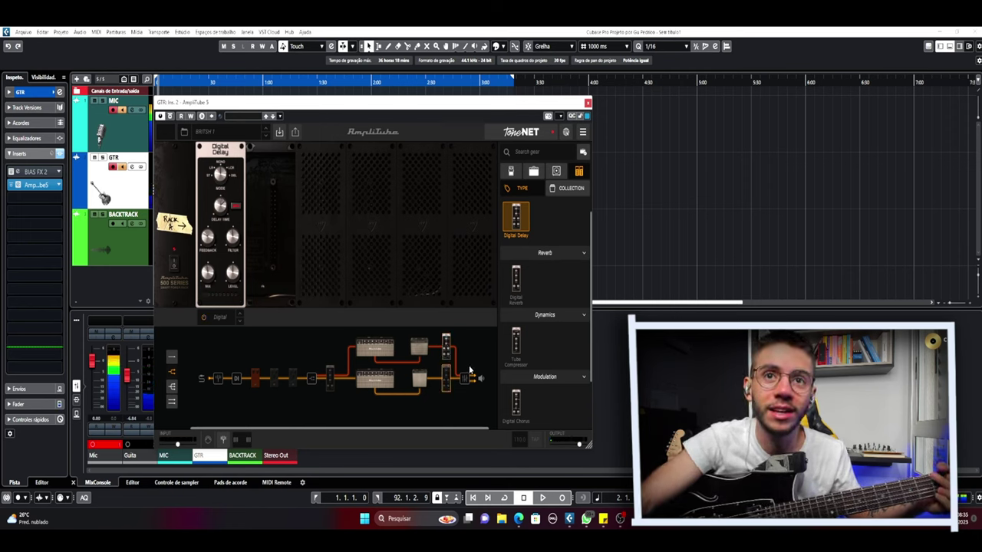
# Set Rack A's Digital Delay time to 1/8d with Rack B's delay switched off, and switch Rack B's delay back on.
pyautogui.click(447, 346)
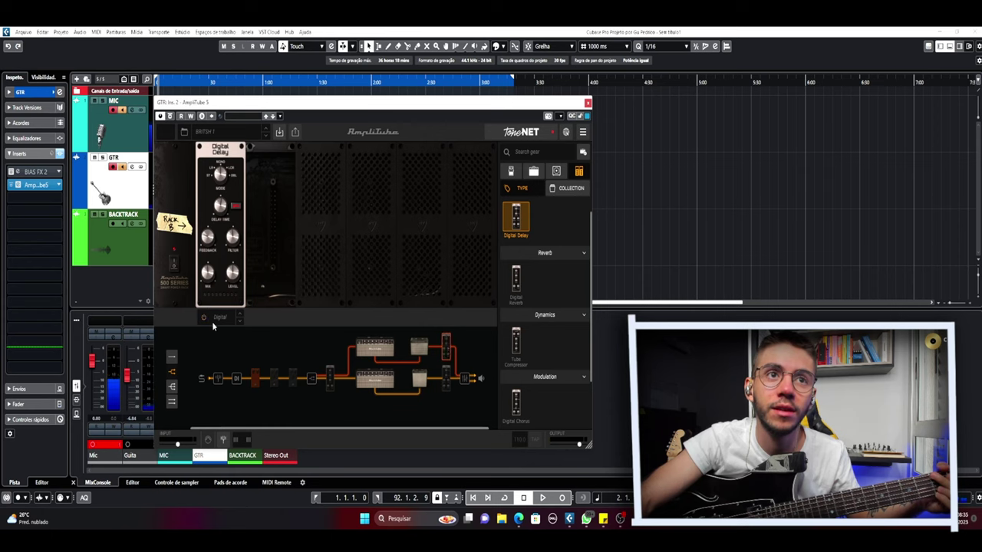
pyautogui.click(442, 375)
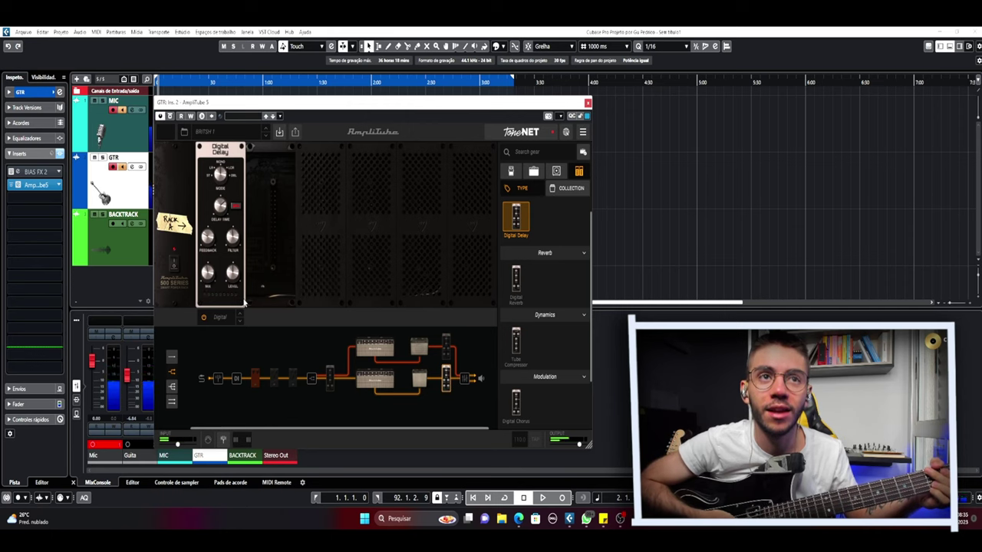
pyautogui.moveTo(215, 203); pyautogui.dragTo(217, 223)
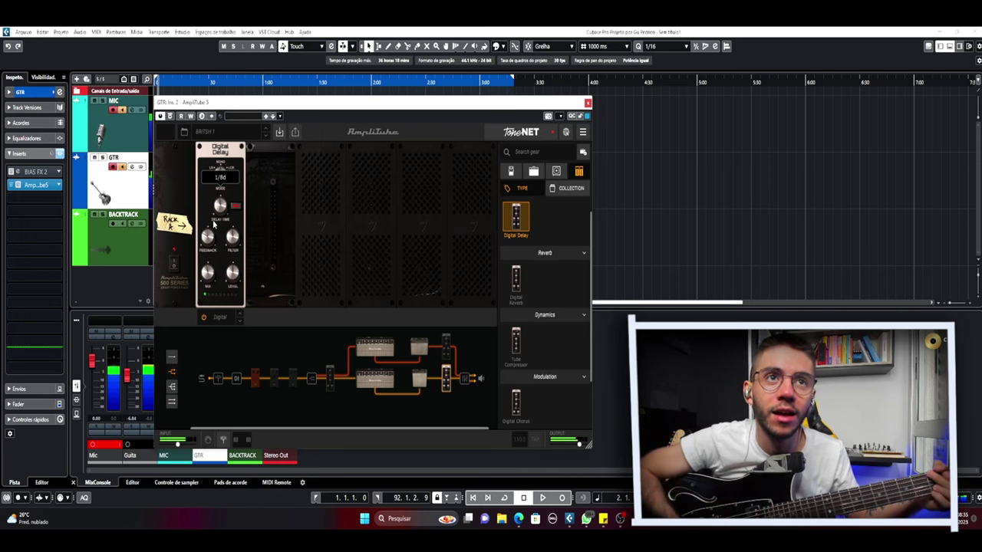
pyautogui.click(446, 344)
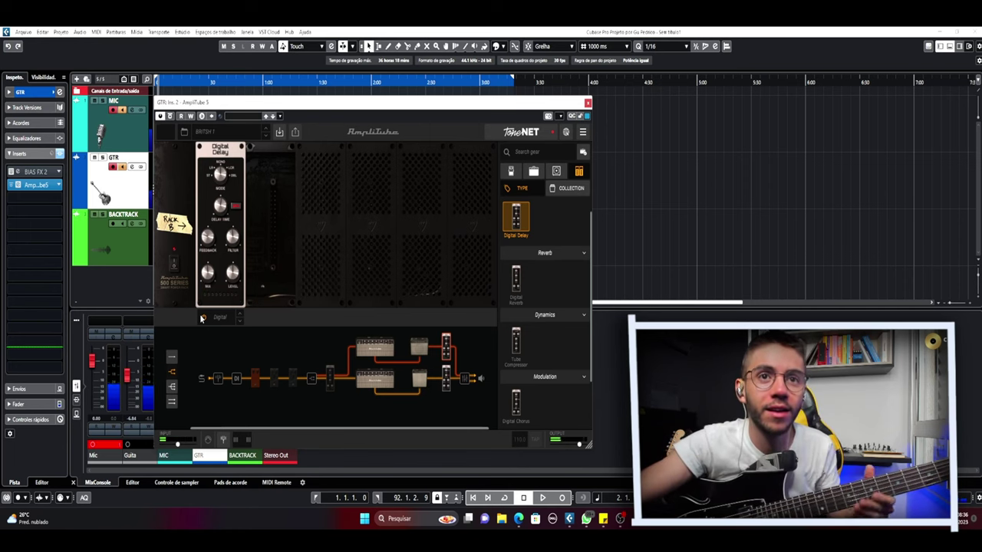
# Turn on both Diode Overdrive pedals and the Digital Reverb placed before the split to the two amps.
pyautogui.click(292, 378)
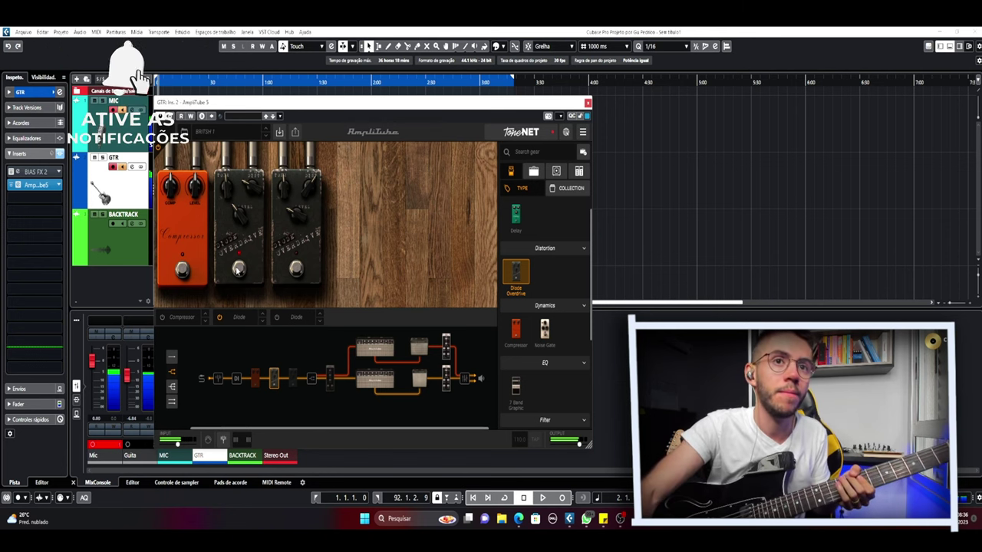
pyautogui.click(295, 270)
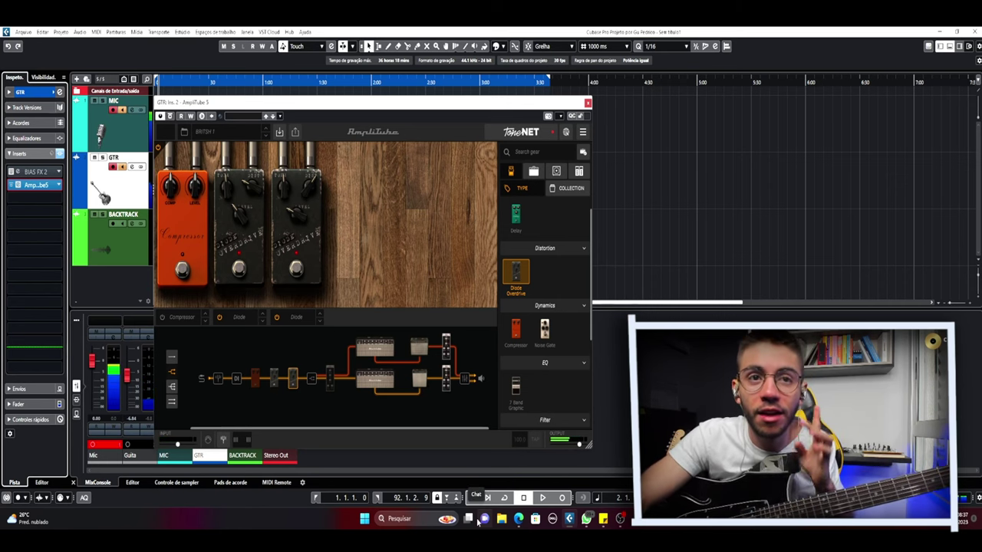
pyautogui.click(330, 376)
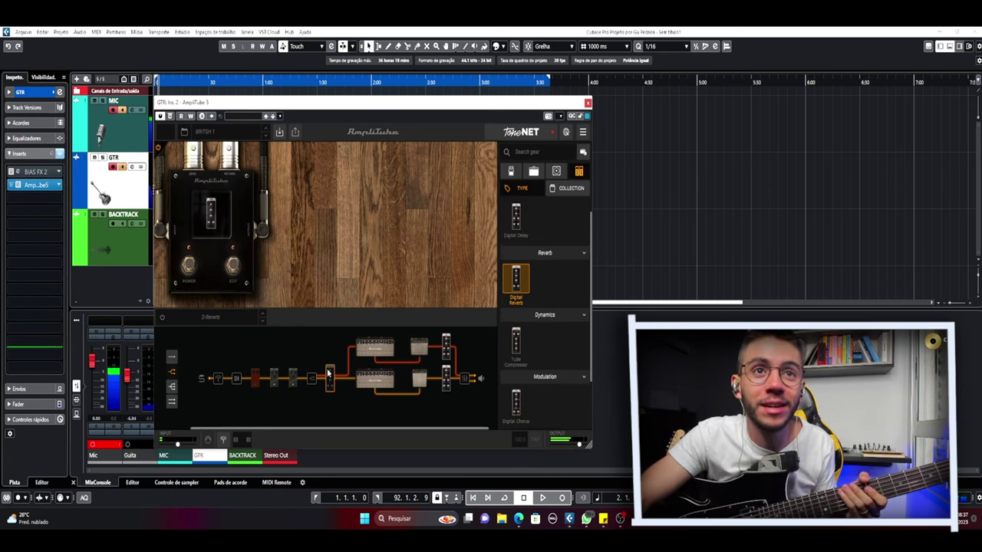
pyautogui.click(191, 266)
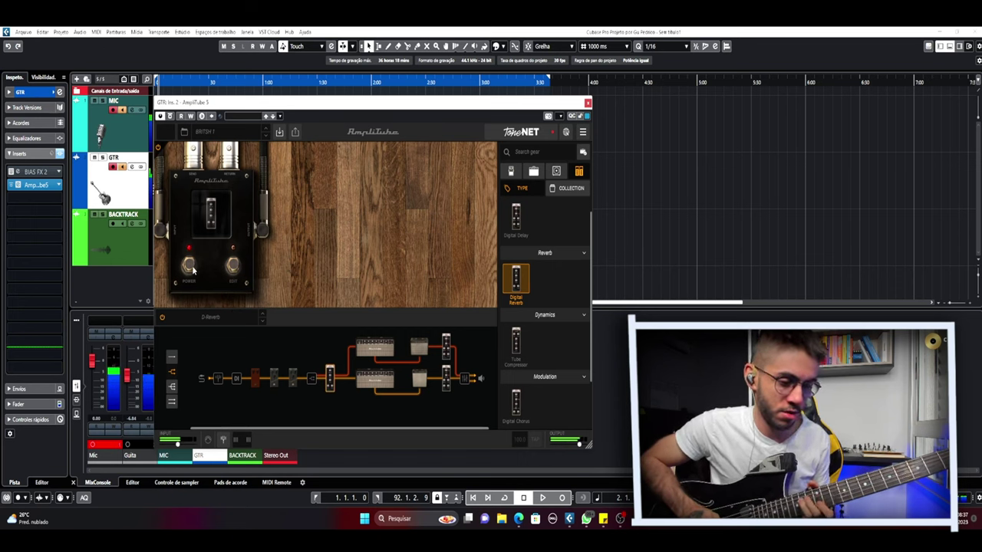